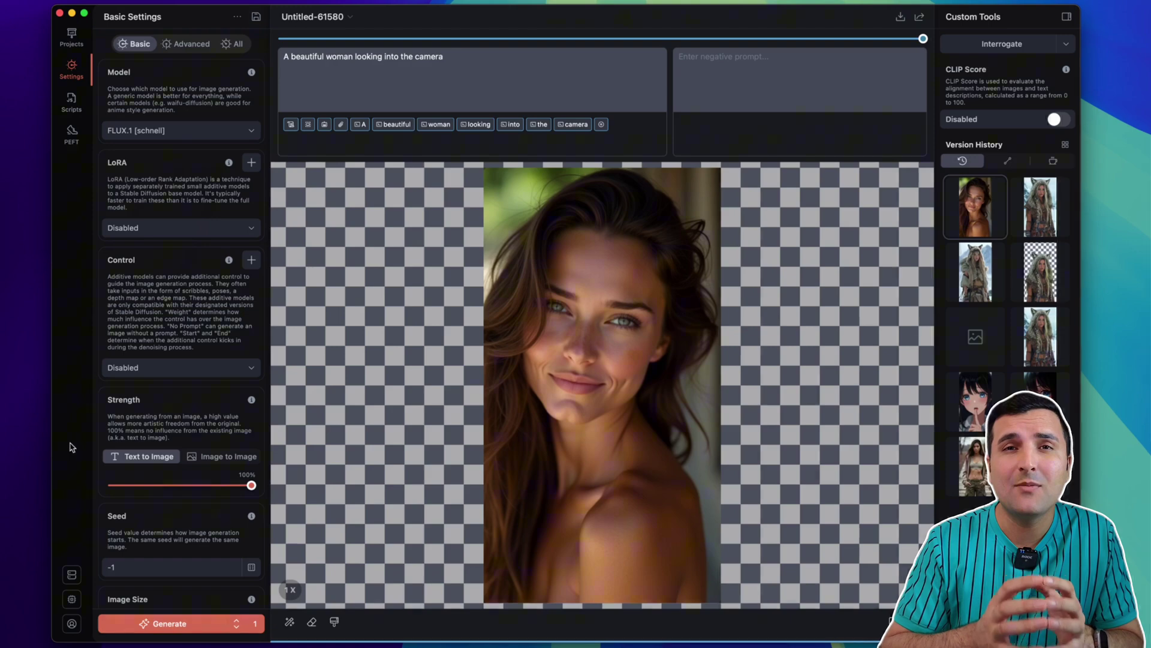
scroll(180, 405, "down", 10)
scroll(180, 405, "up", 2)
scroll(180, 540, "down", 3)
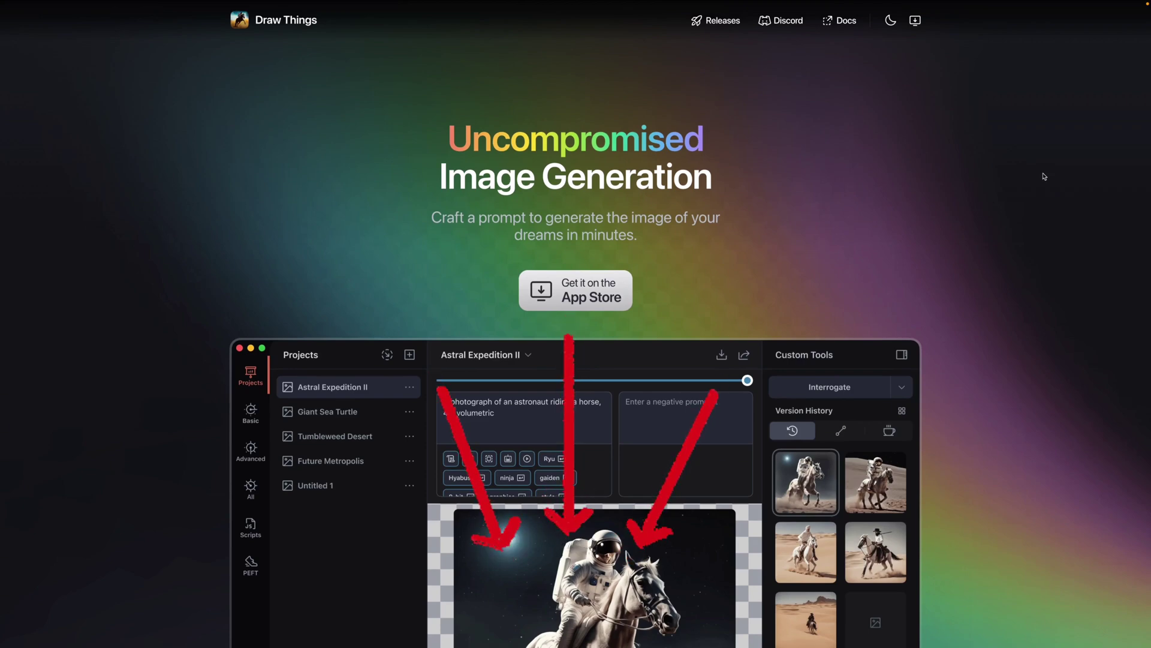
scroll(1044, 176, "down", 2)
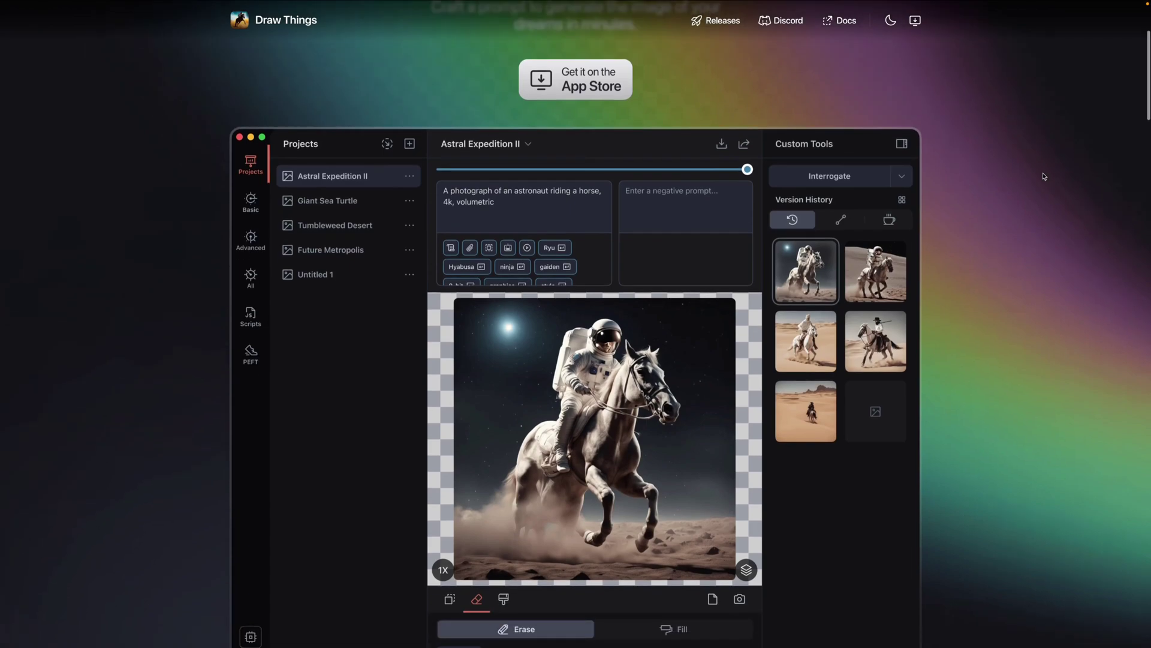
scroll(1043, 177, "down", 5)
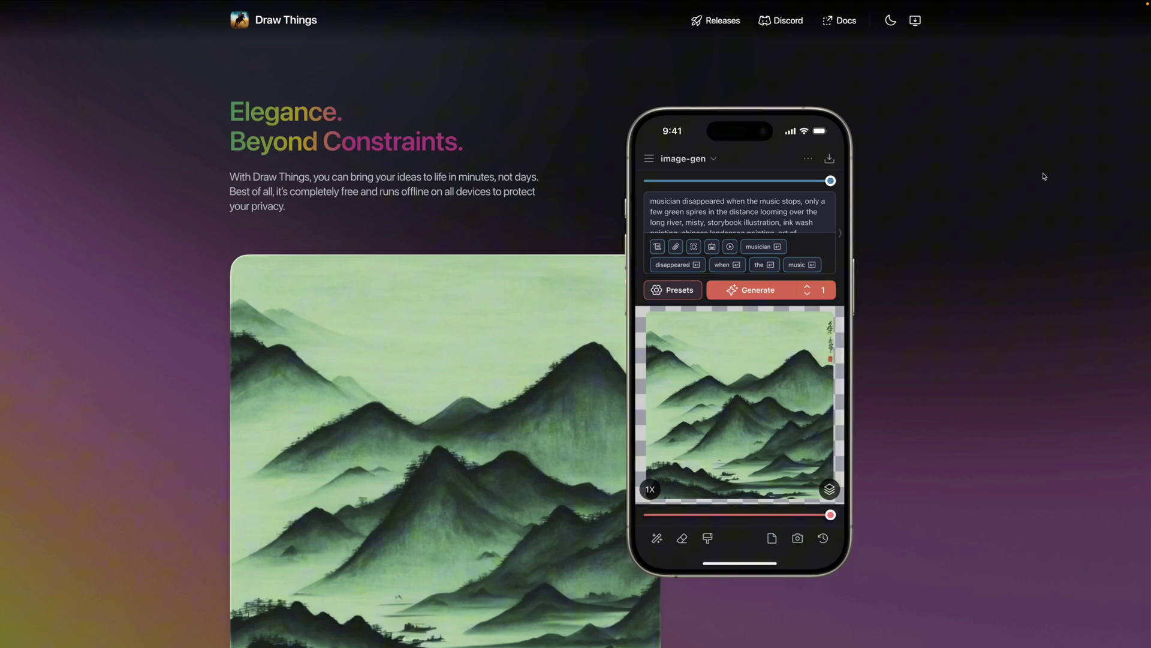
scroll(1043, 176, "down", 3)
scroll(1044, 177, "down", 3)
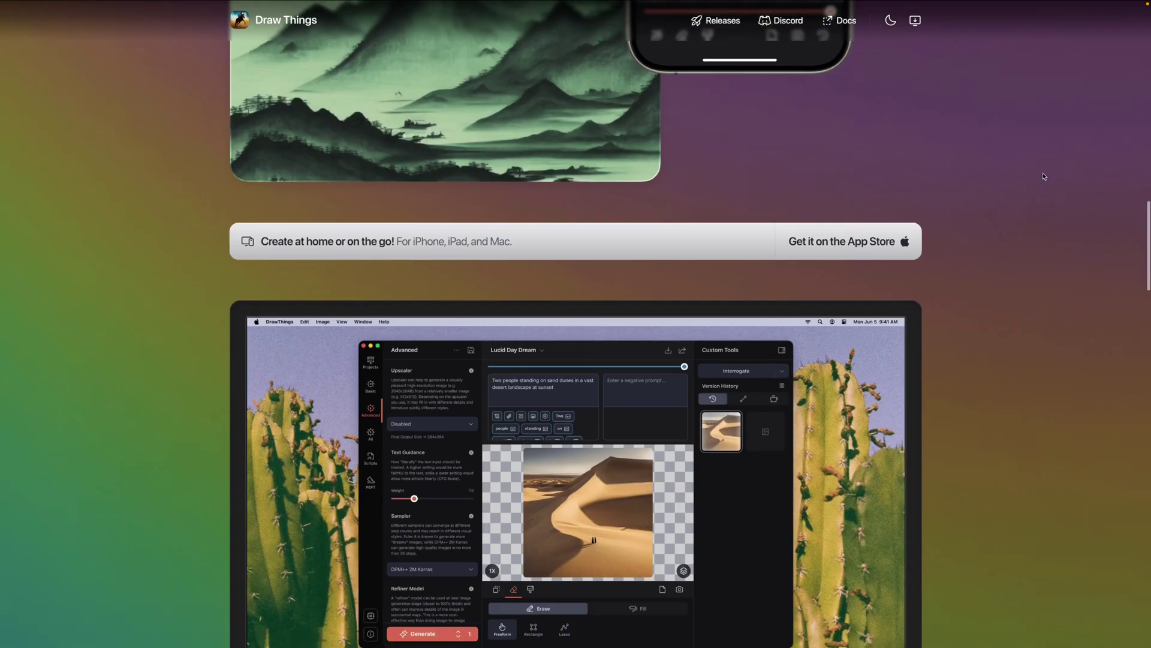
scroll(1043, 176, "down", 2)
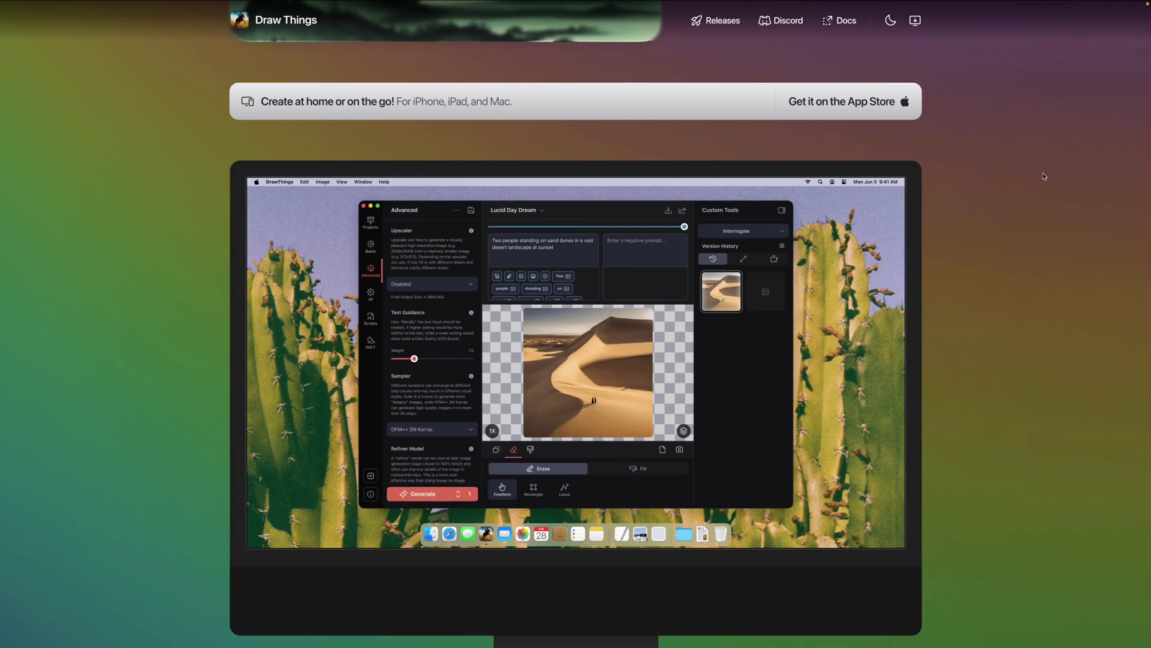
scroll(1044, 177, "down", 1)
scroll(1043, 177, "down", 2)
scroll(1044, 177, "down", 3)
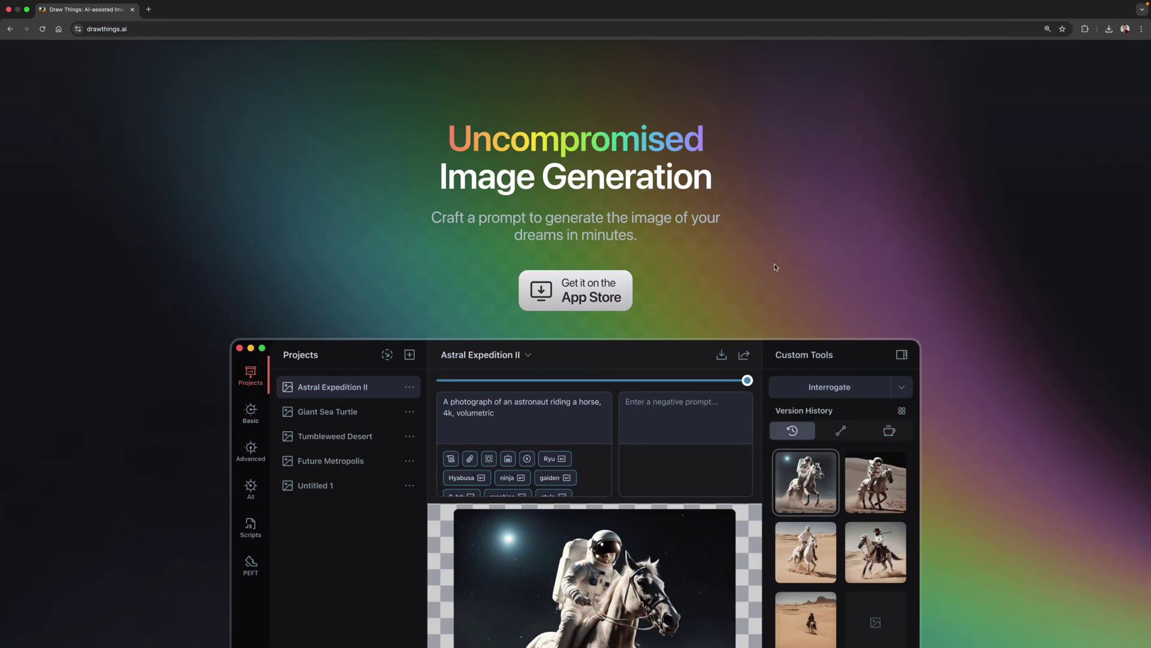
Follow the Draw Things 'Get it on the App Store' link into the App Store app.
left_click(593, 300)
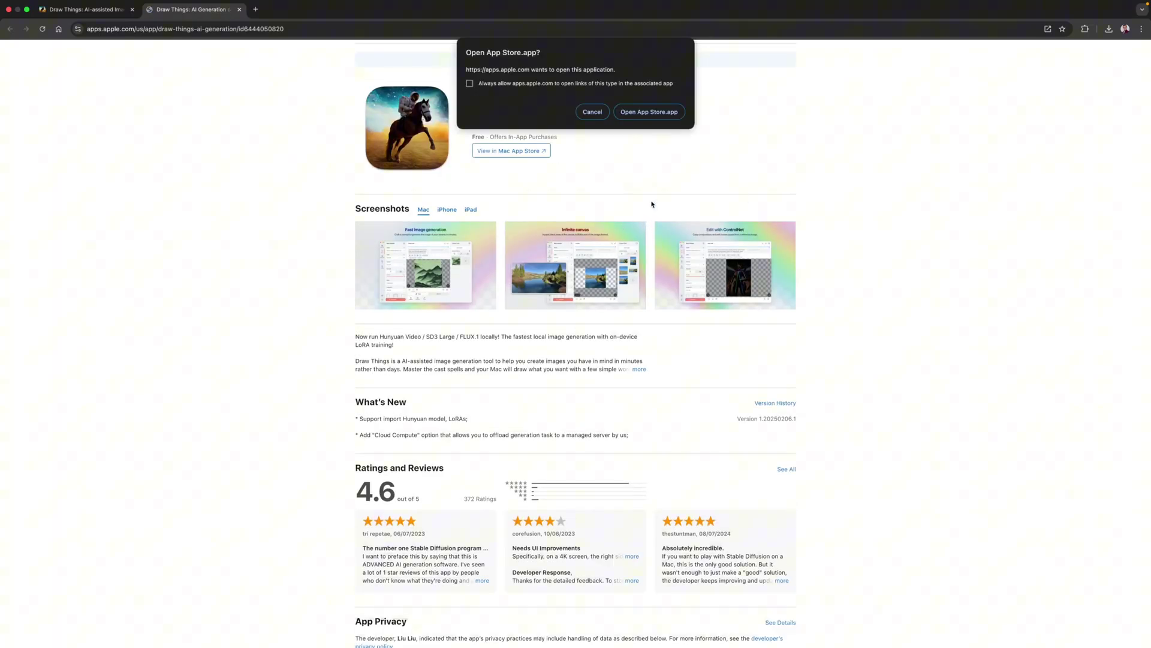
left_click(648, 114)
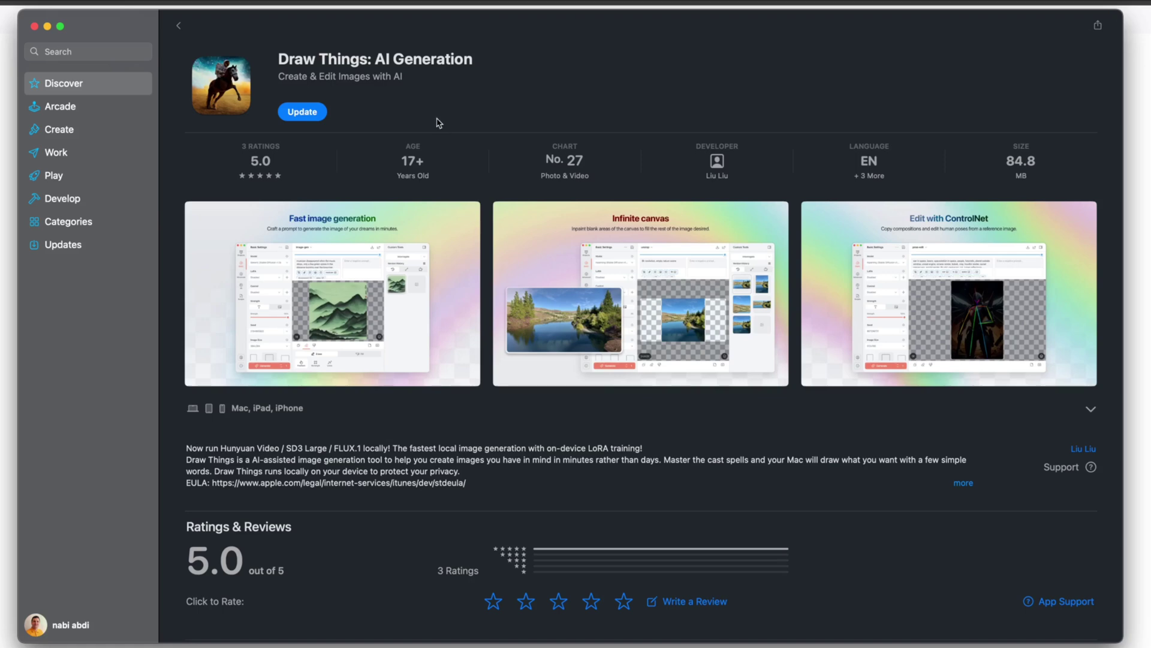
Update Draw Things: AI Generation in the App Store, then launch it.
left_click(302, 112)
left_click(311, 114)
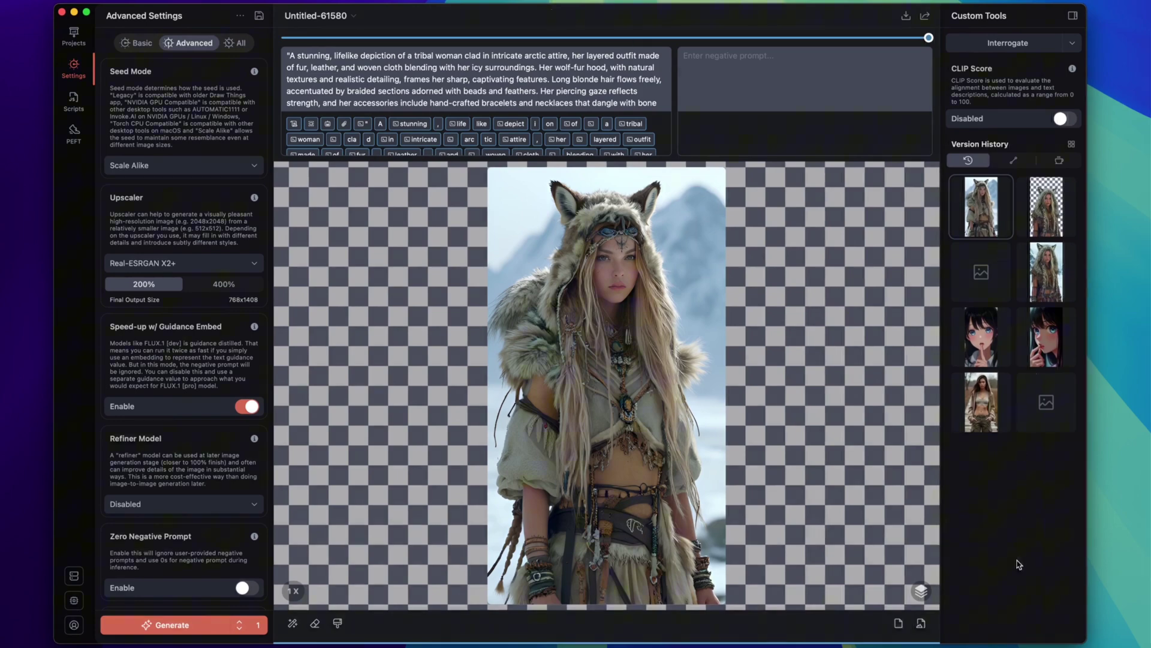
Browse the hooded-woman history versions and load the FLUX.1 [dev] wolf-hood version.
left_click(993, 414)
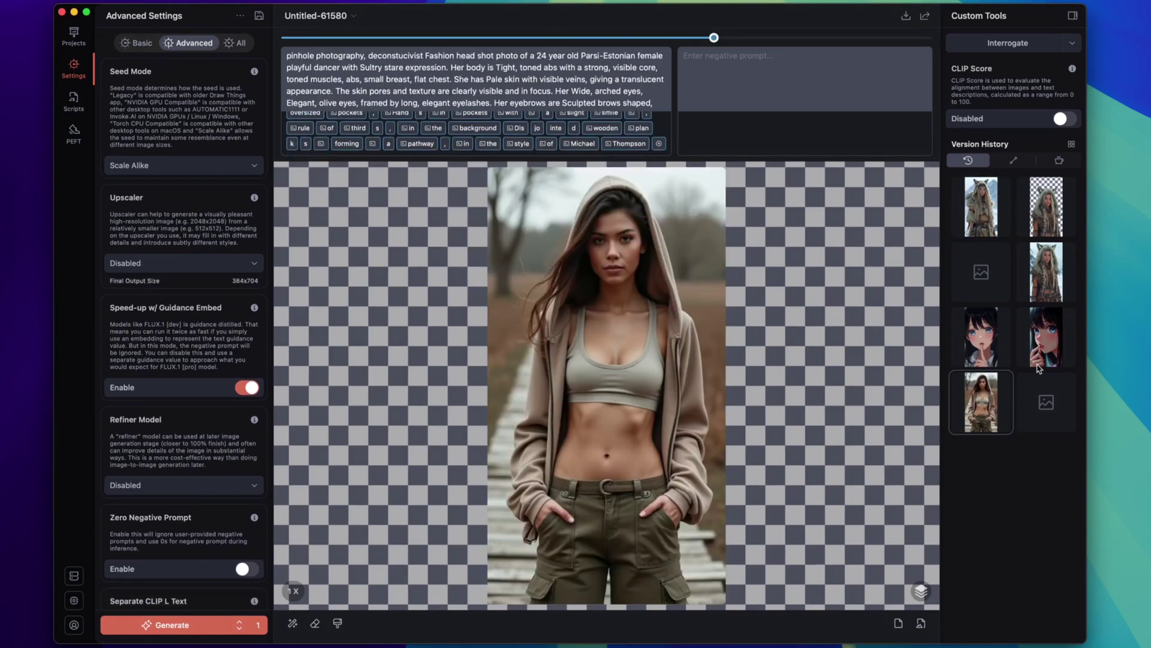
left_click(1051, 346)
left_click(1055, 277)
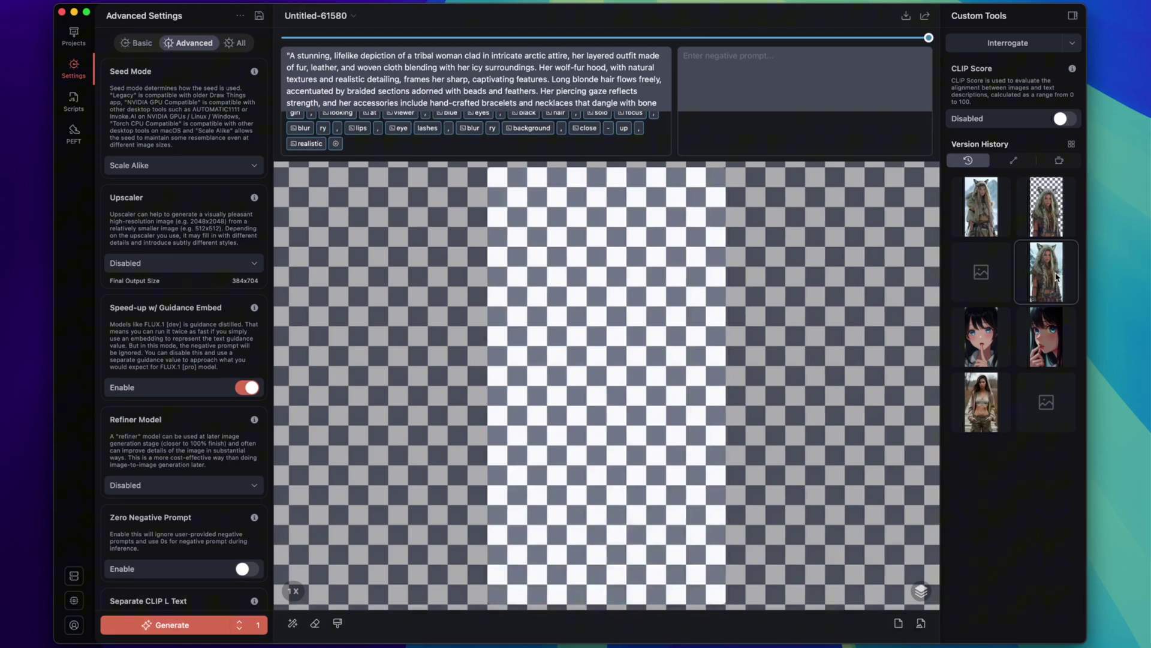
left_click(1042, 209)
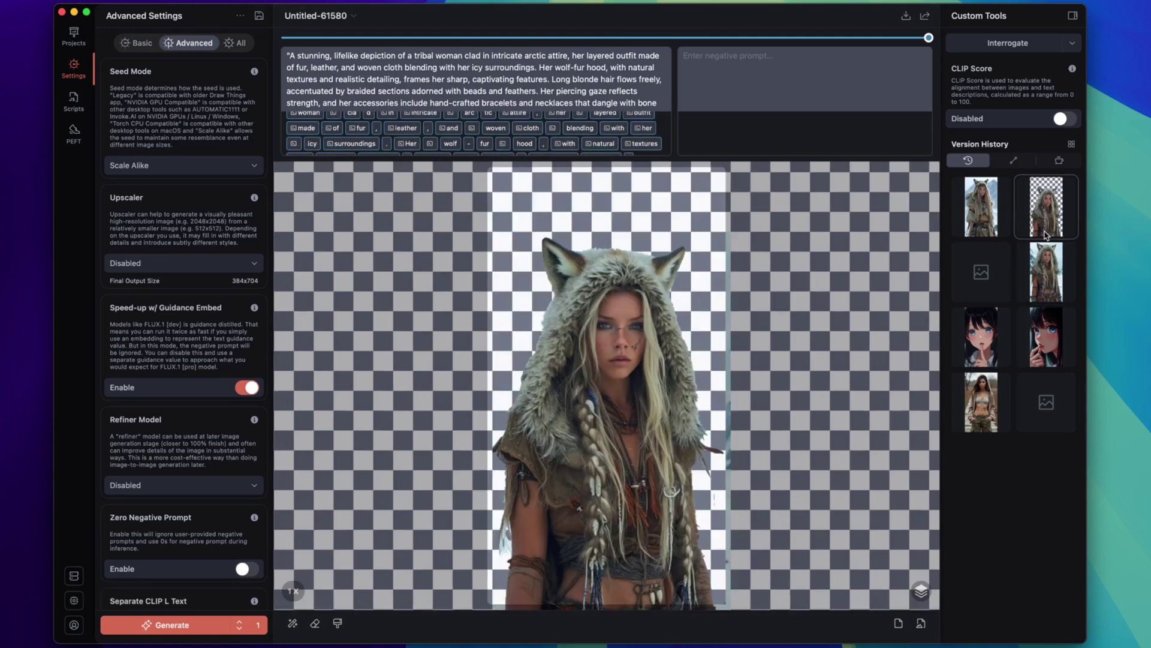
left_click(988, 227)
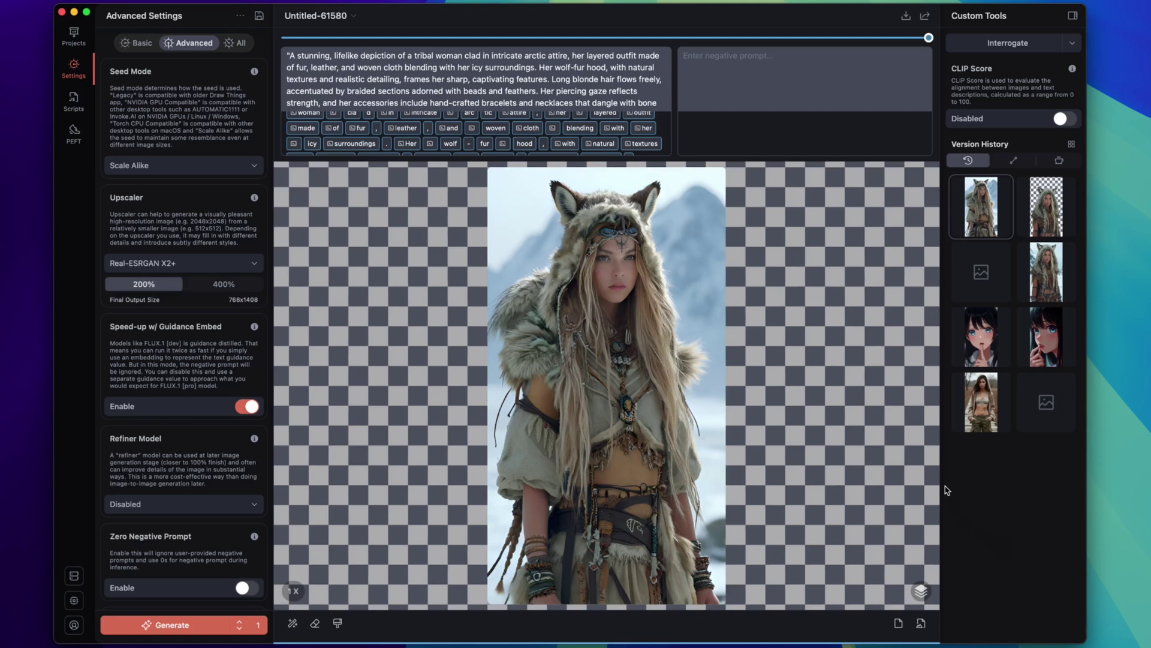
left_click(1046, 272)
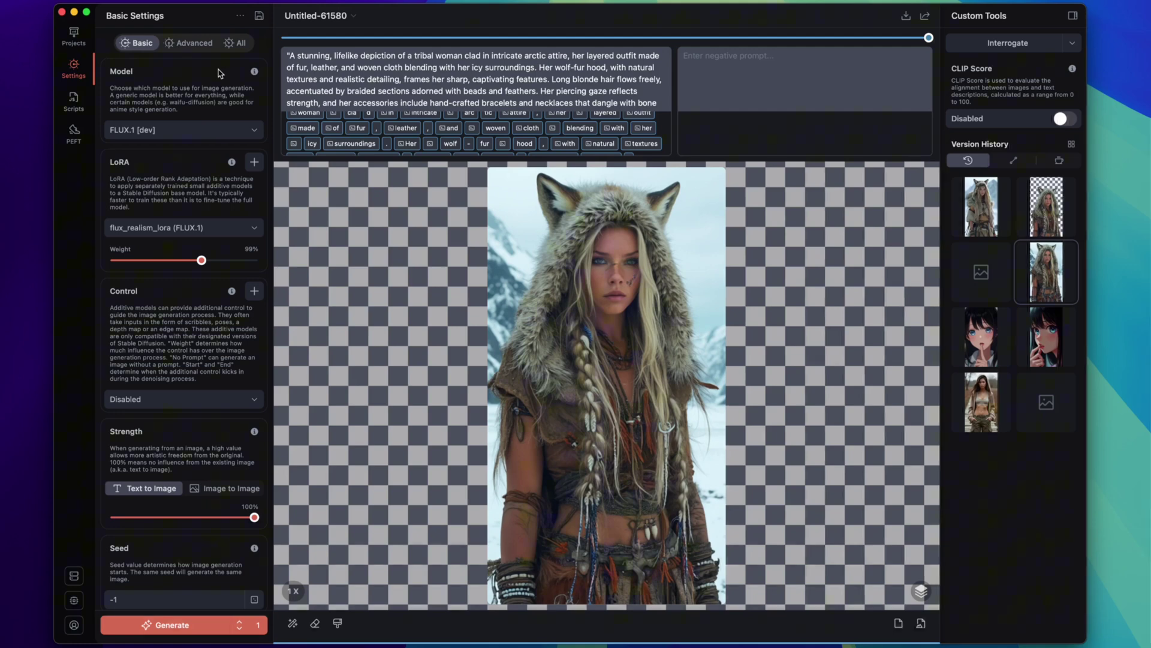
Select FLUX.1 [schnell] from Official Models and approve its download.
left_click(214, 133)
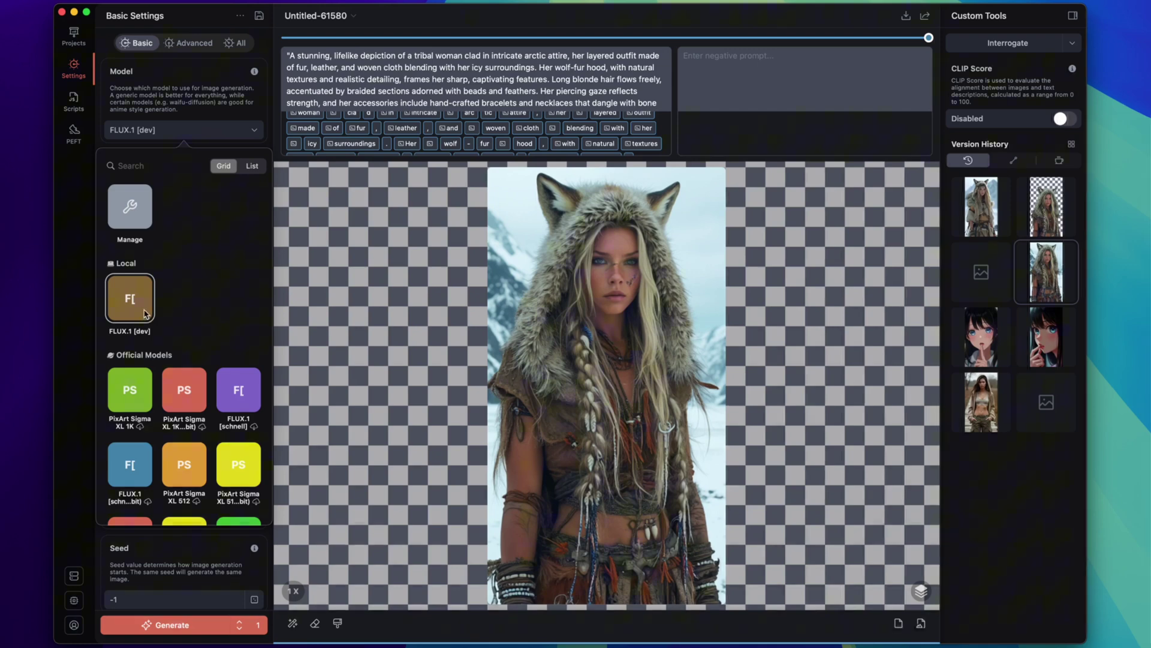
scroll(200, 317, "down", 3)
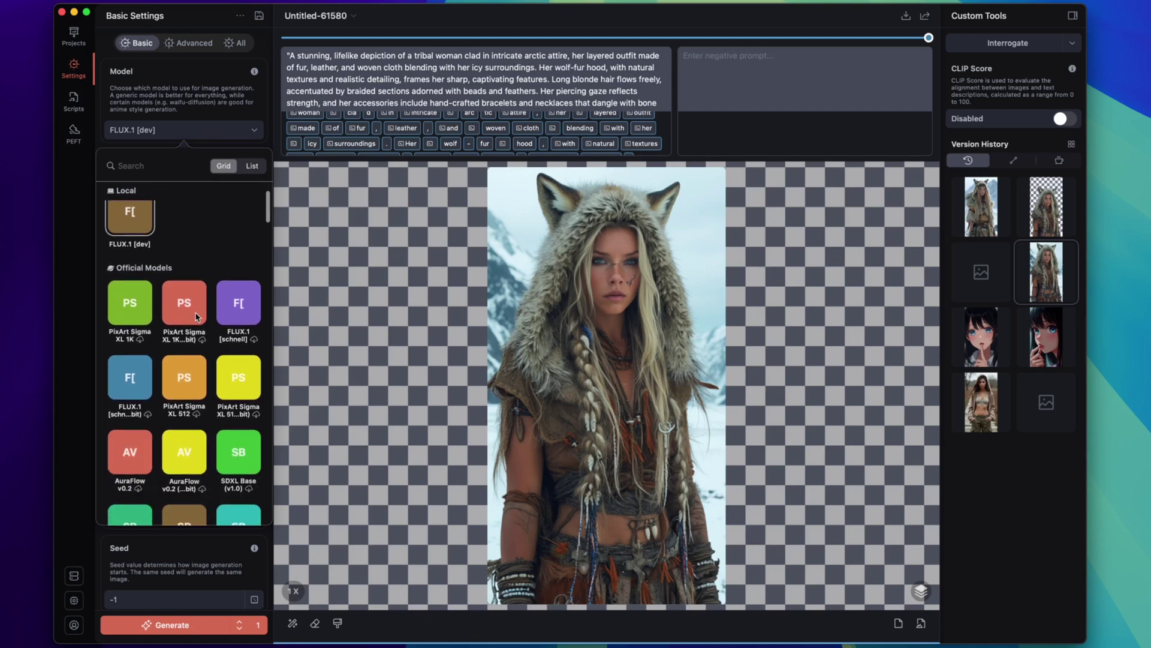
scroll(136, 324, "up", 3)
scroll(135, 322, "down", 2)
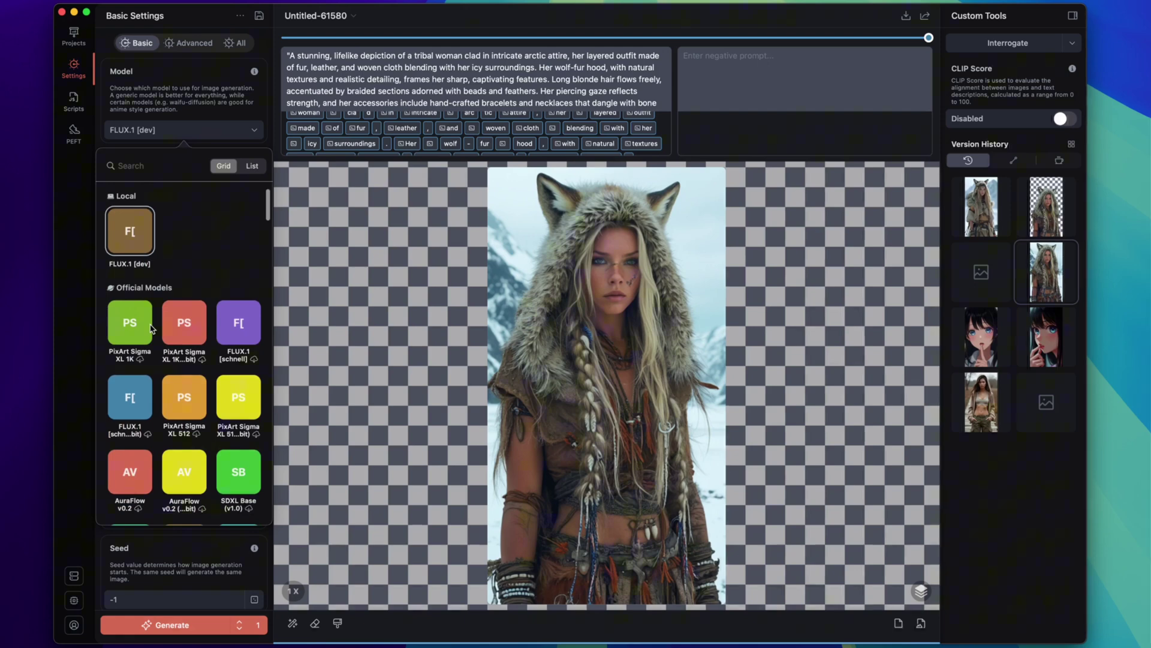
scroll(148, 329, "down", 3)
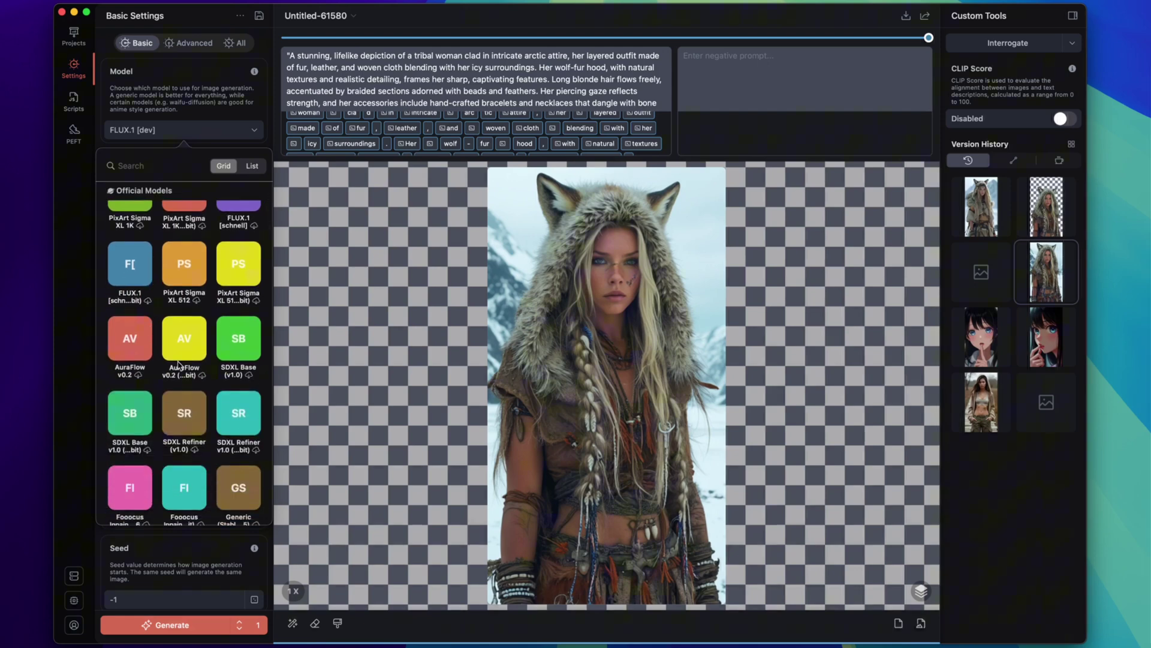
scroll(178, 364, "down", 2)
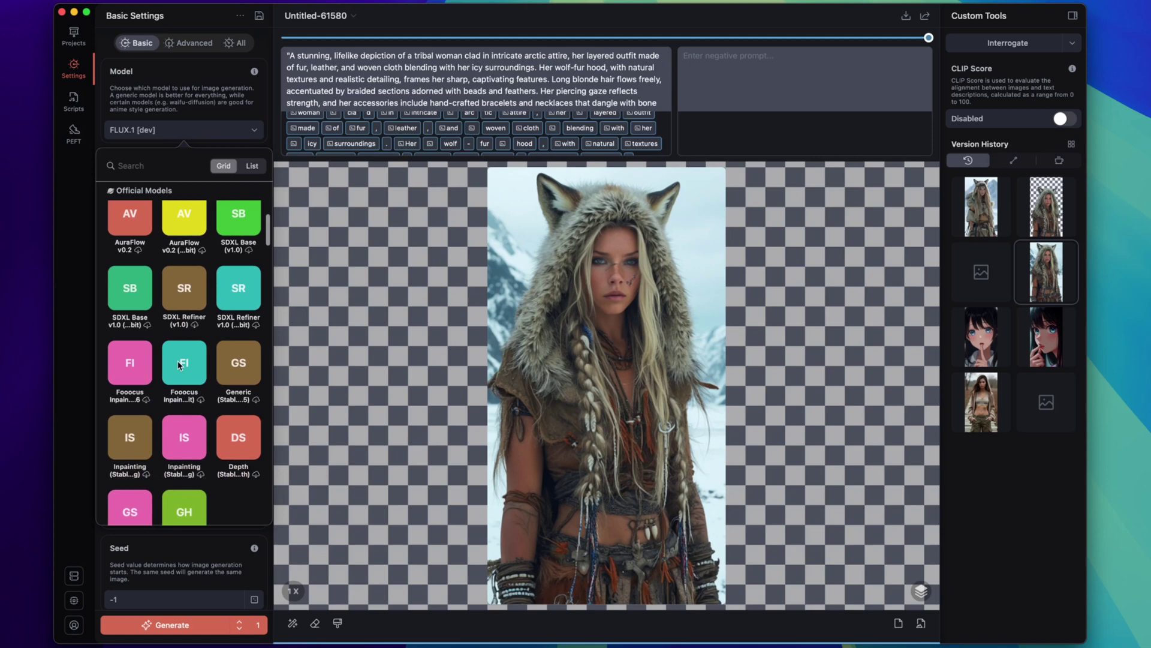
scroll(178, 365, "down", 2)
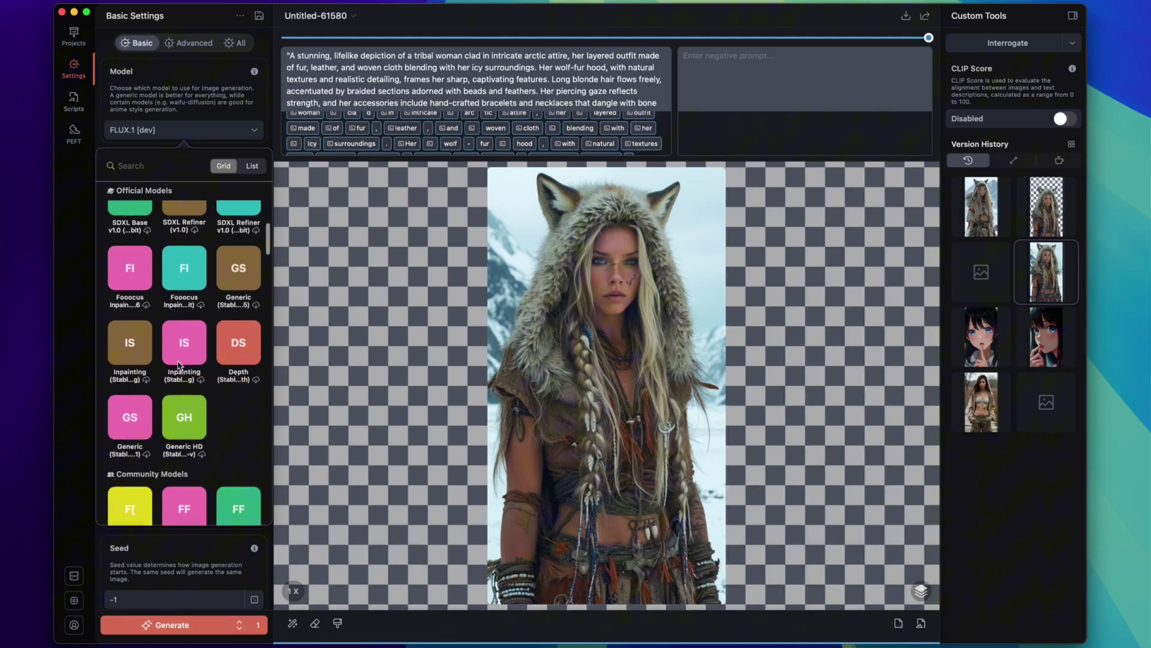
scroll(178, 365, "down", 2)
scroll(179, 365, "down", 1)
scroll(178, 365, "down", 3)
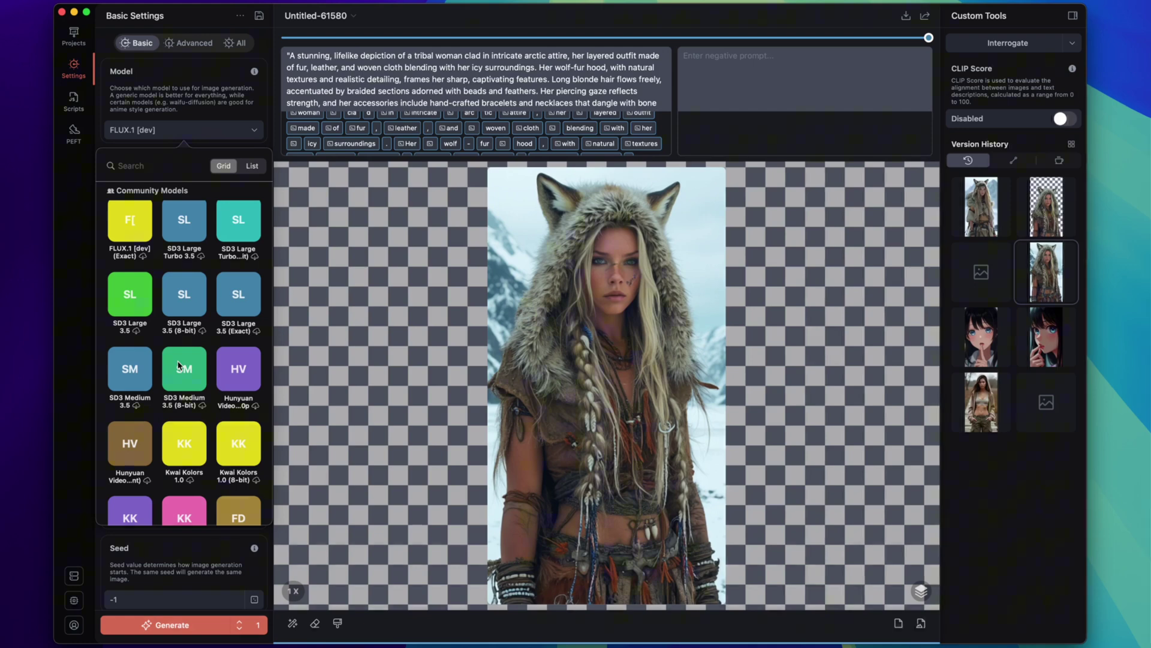
scroll(179, 364, "down", 1)
scroll(179, 364, "up", 3)
scroll(184, 333, "up", 4)
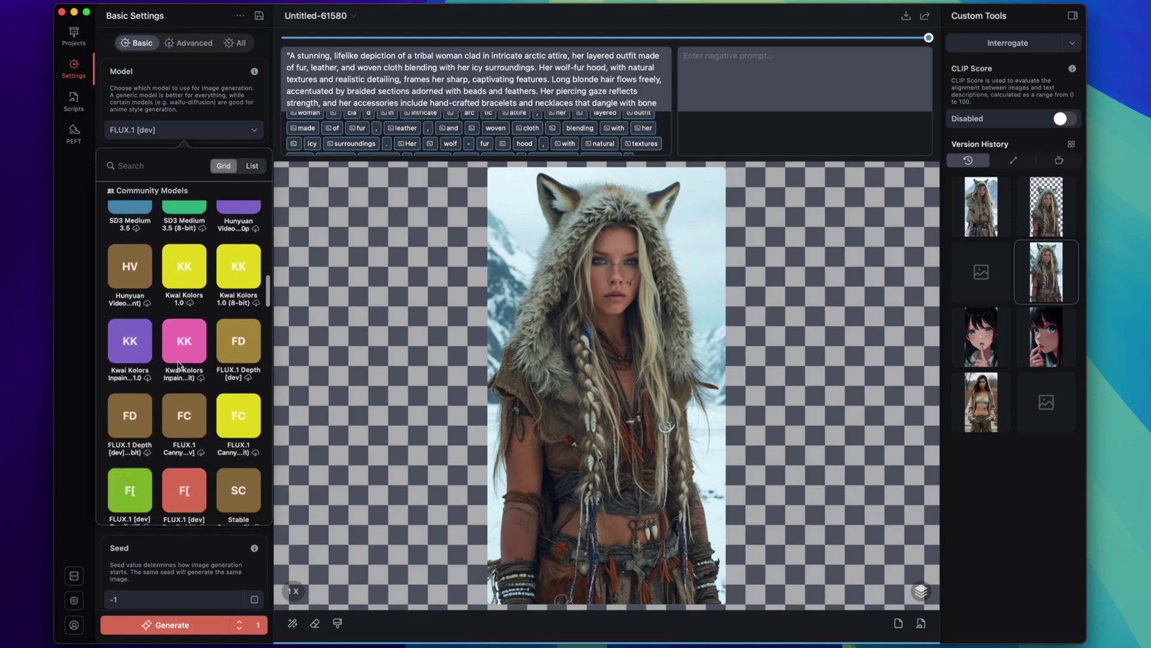
scroll(199, 285, "up", 3)
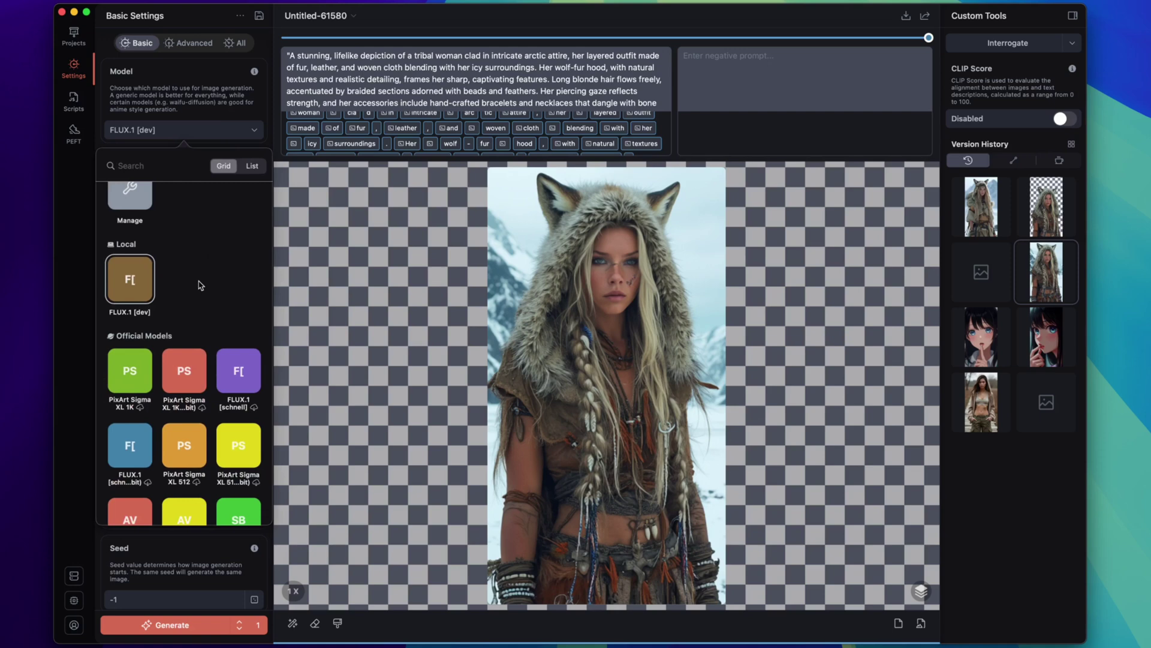
left_click(239, 373)
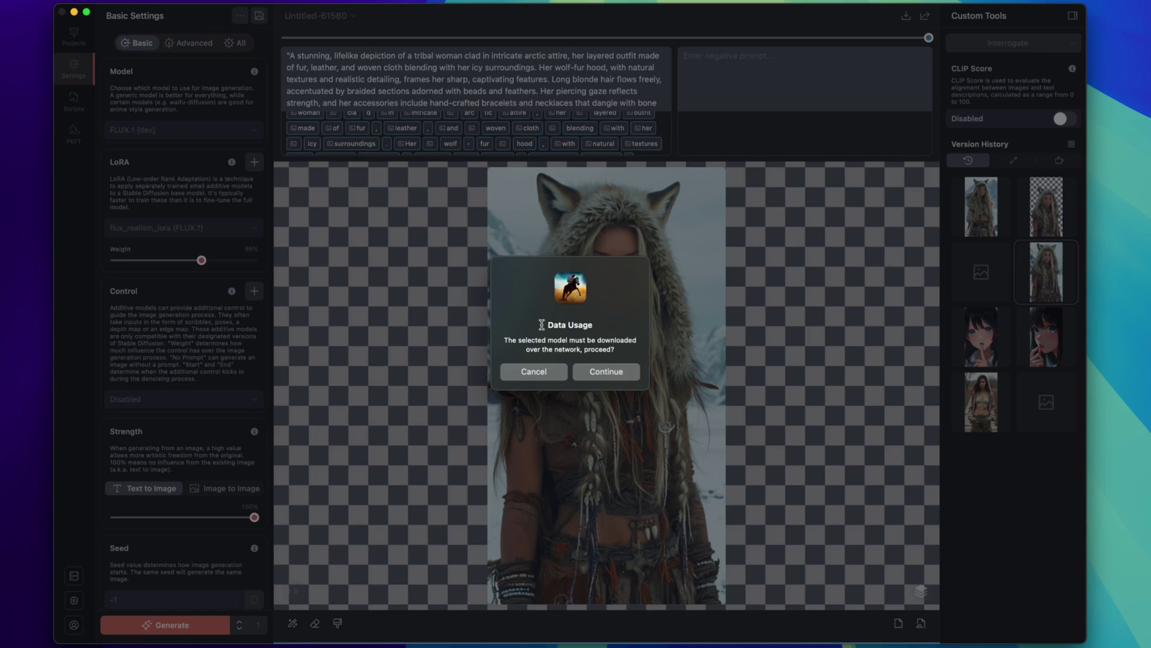
left_click(618, 375)
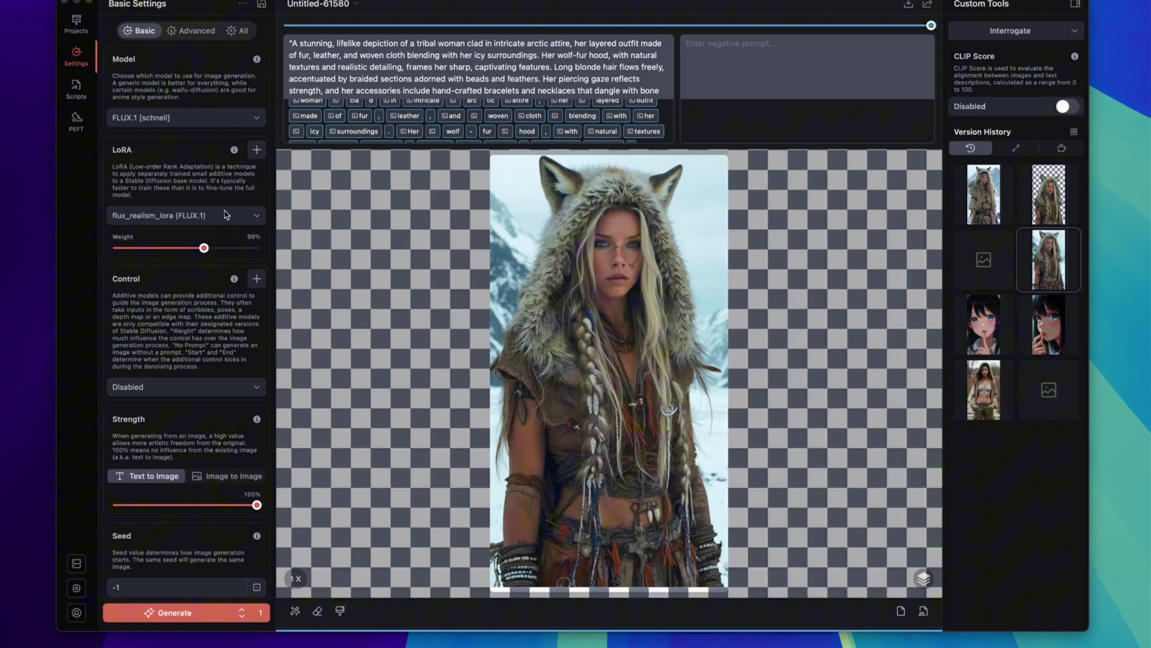
Keep FLUX.1 [schnell], disable the realism LoRA, and start replacing the long prompt.
left_click(184, 120)
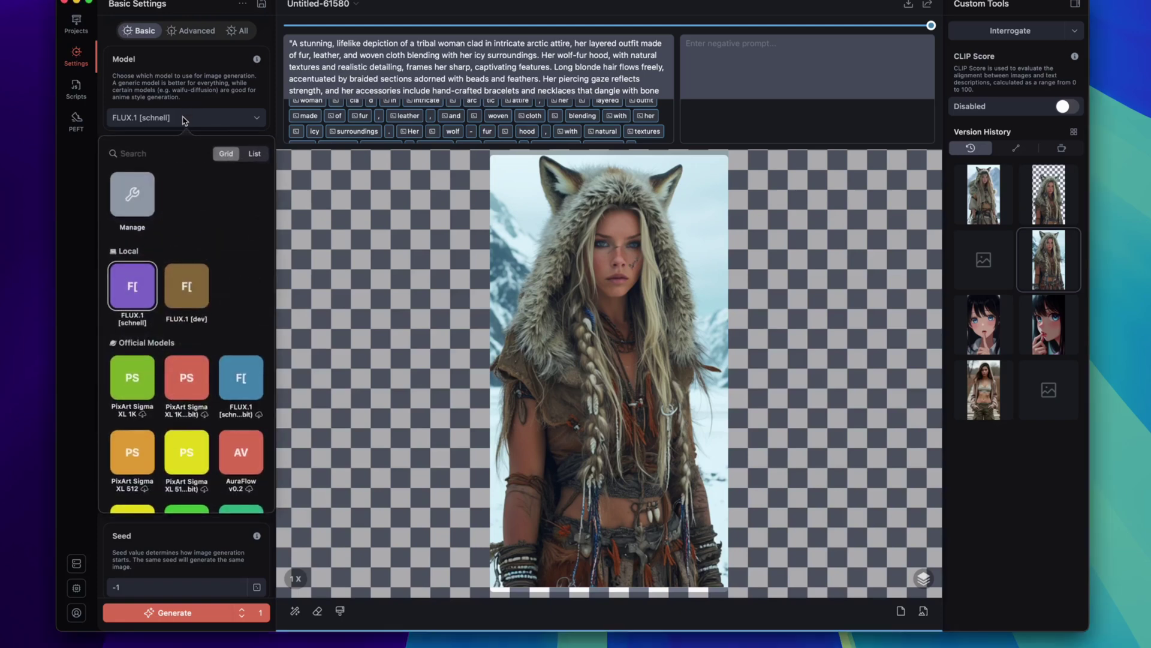
left_click(132, 286)
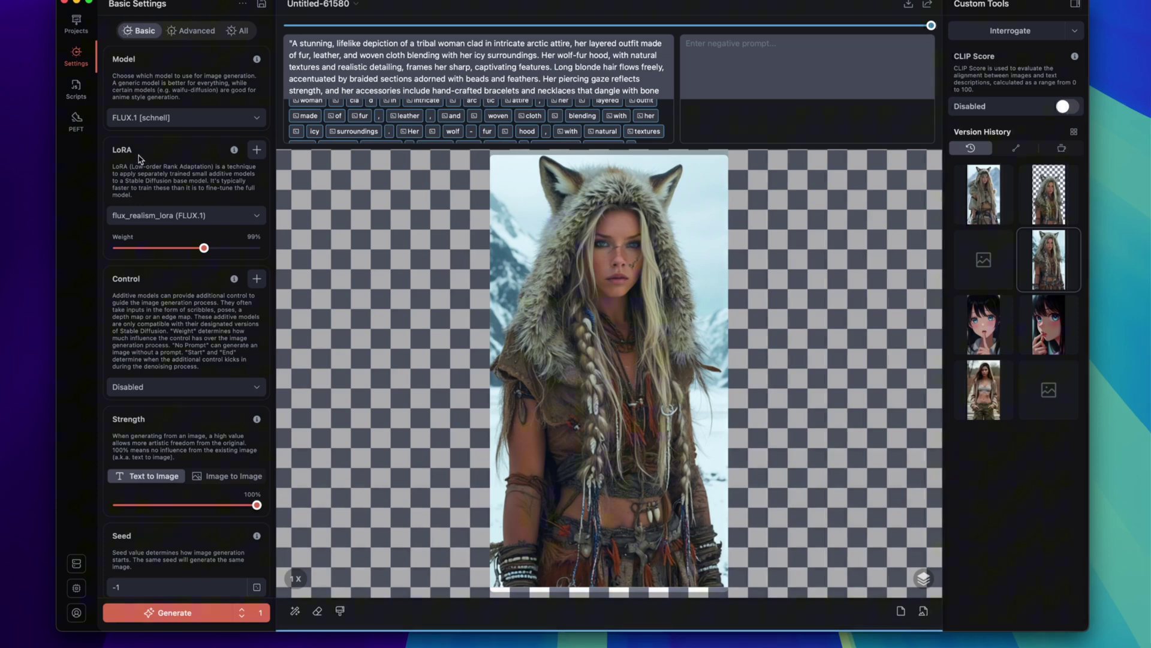
left_click(218, 216)
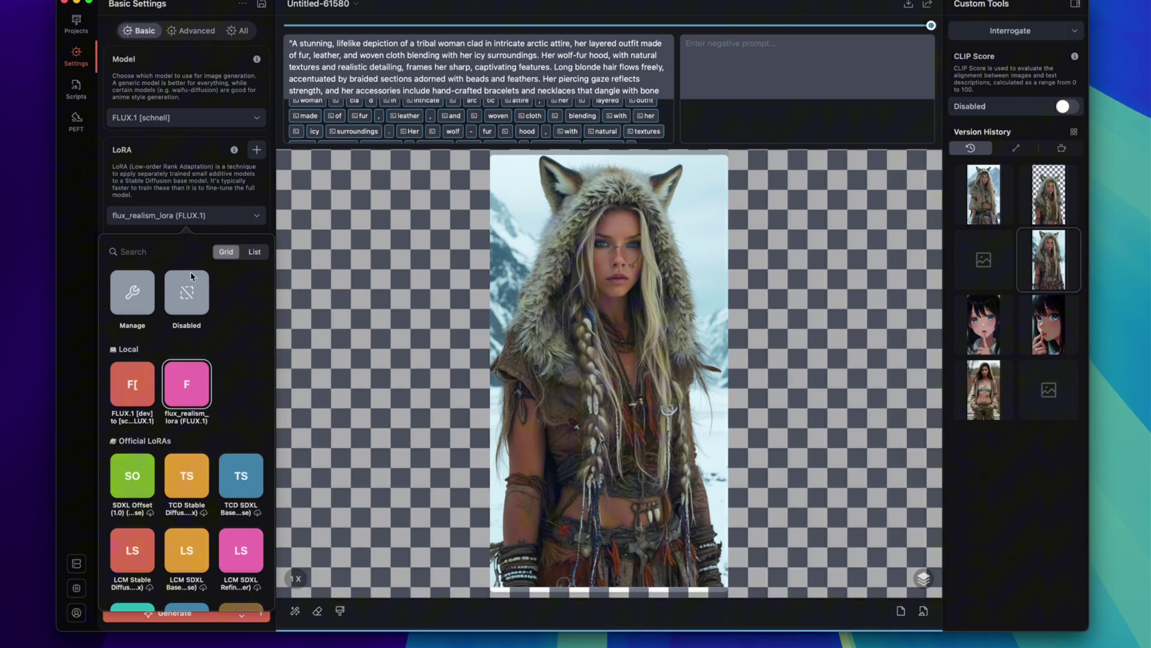
left_click(203, 296)
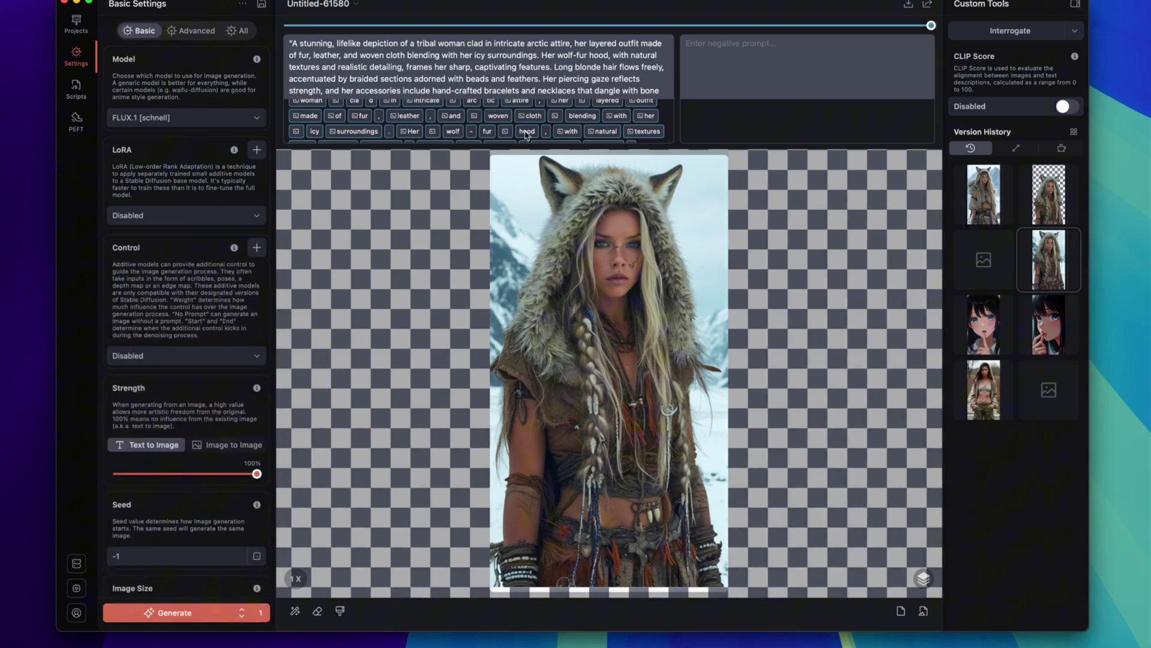
key("ctrl+z")
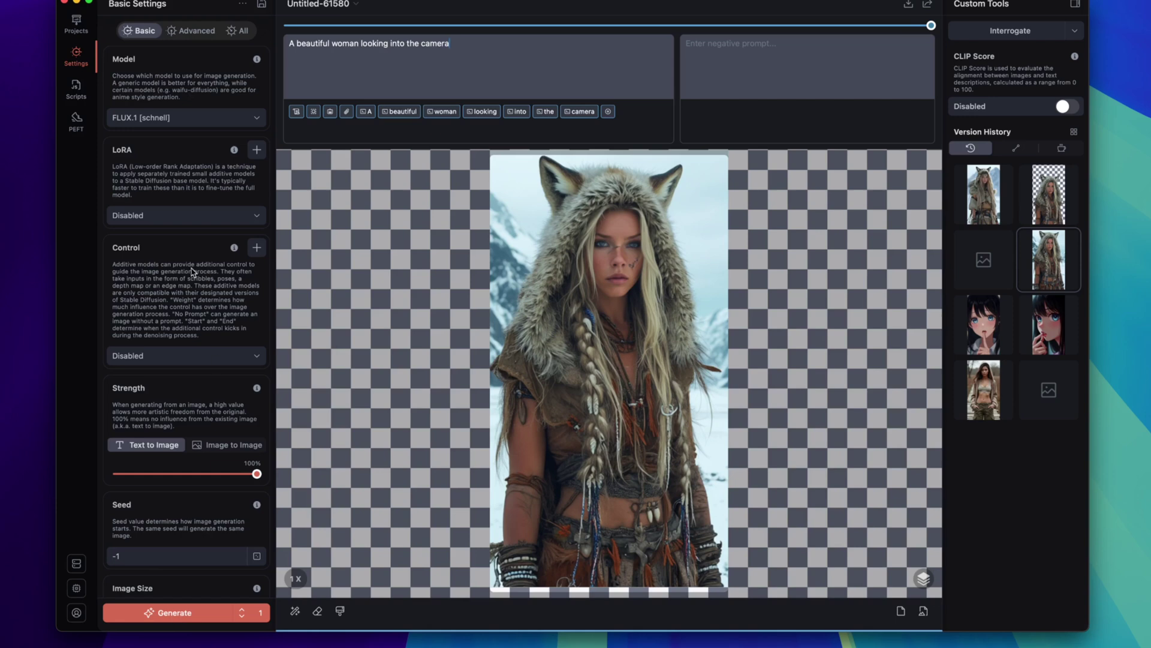
scroll(192, 272, "down", 3)
scroll(191, 271, "down", 2)
scroll(191, 268, "down", 4)
scroll(140, 254, "down", 1)
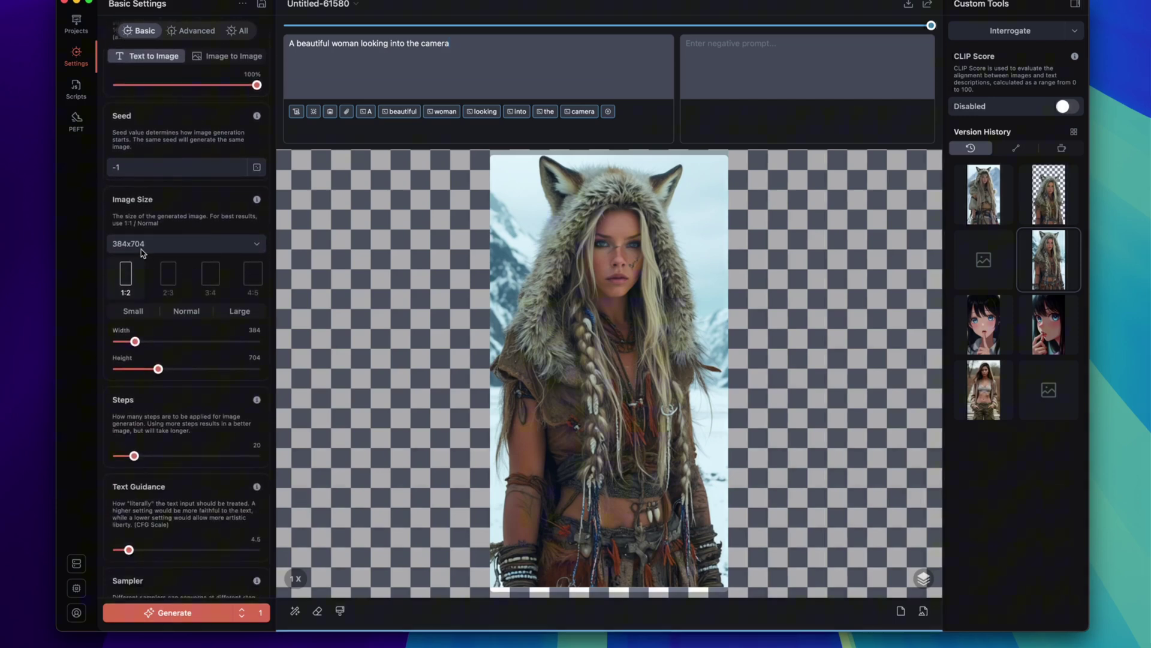
left_click(157, 246)
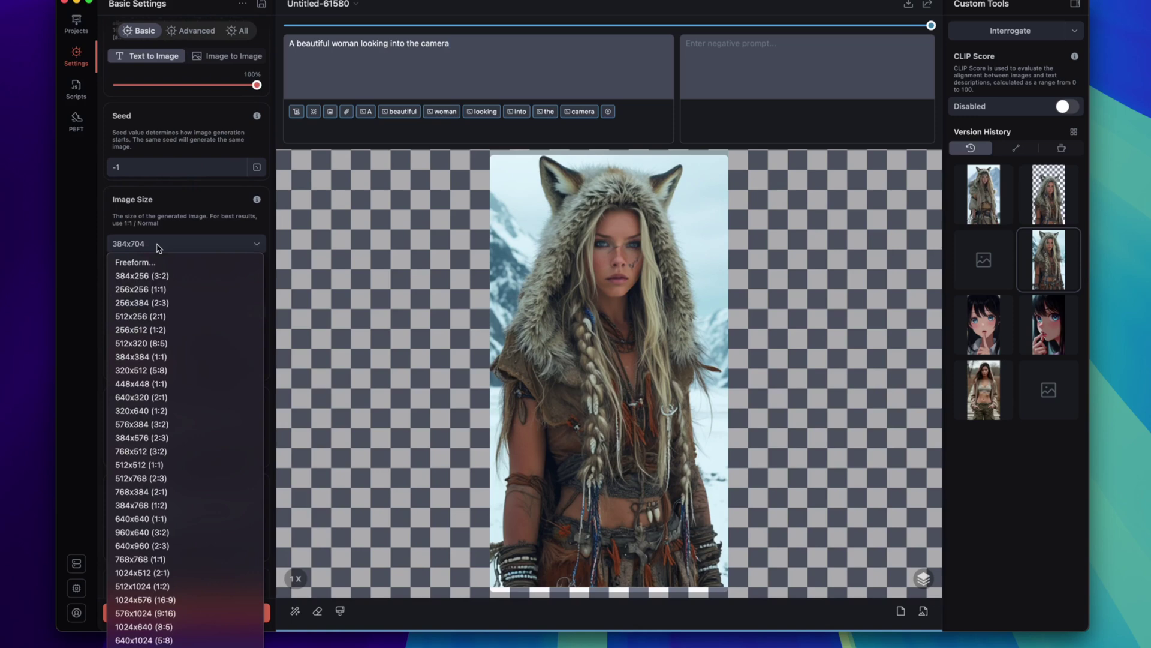
left_click(161, 260)
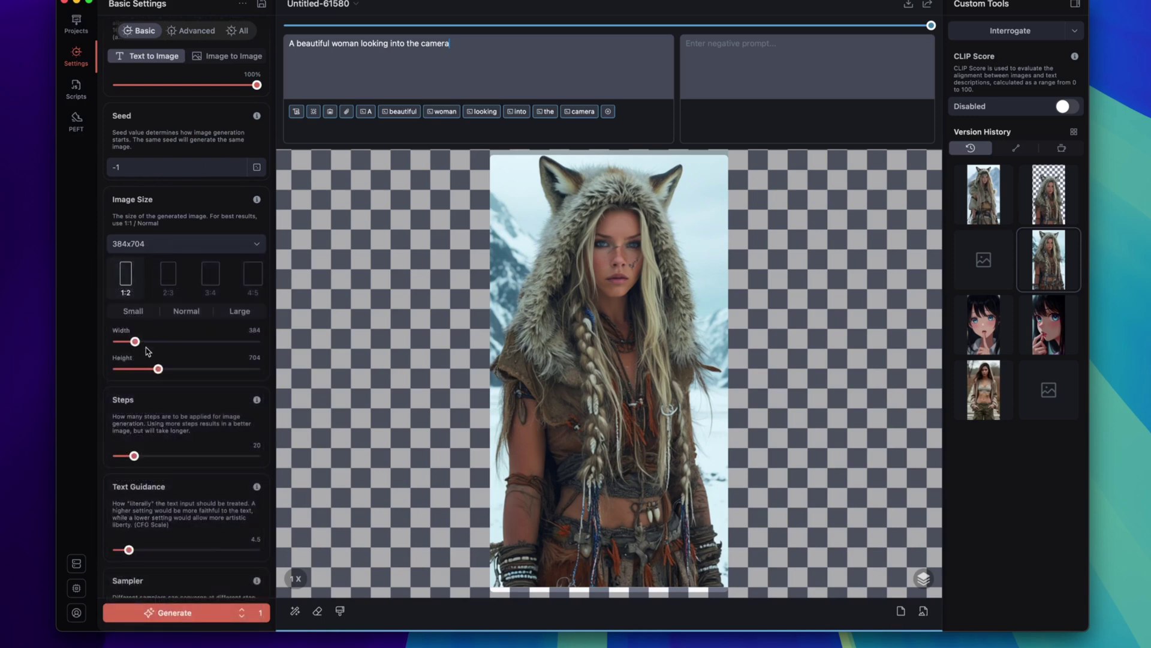
scroll(217, 292, "right", 2)
scroll(217, 292, "right", 2)
scroll(217, 292, "left", 2)
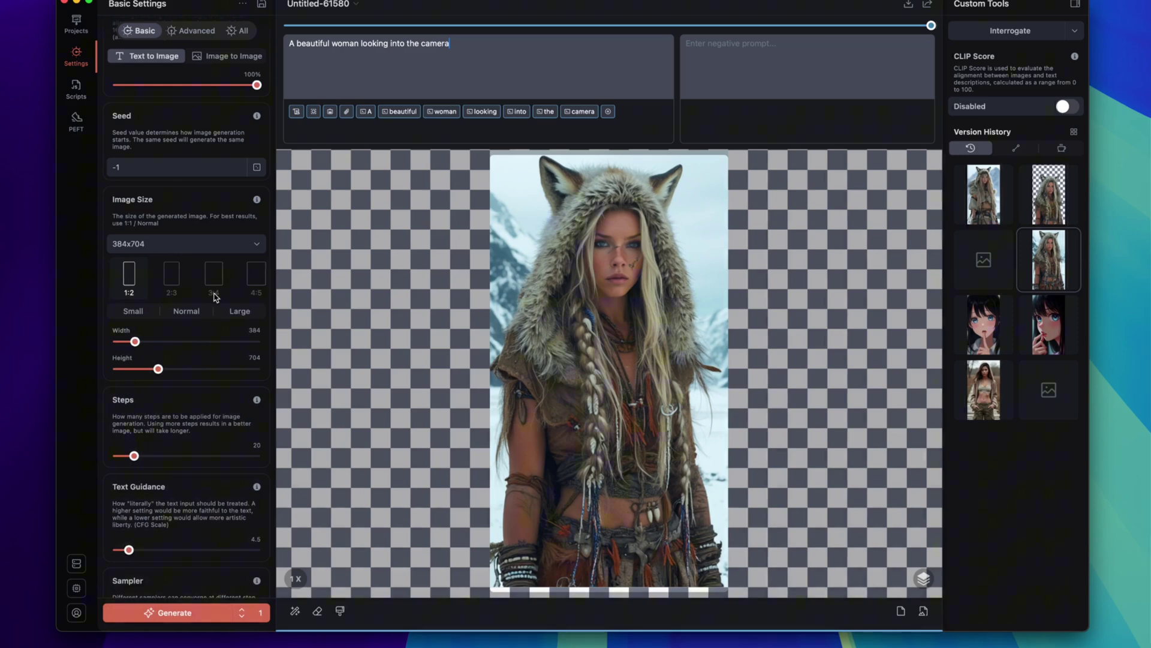
scroll(168, 372, "down", 3)
scroll(167, 372, "down", 1)
scroll(168, 371, "down", 2)
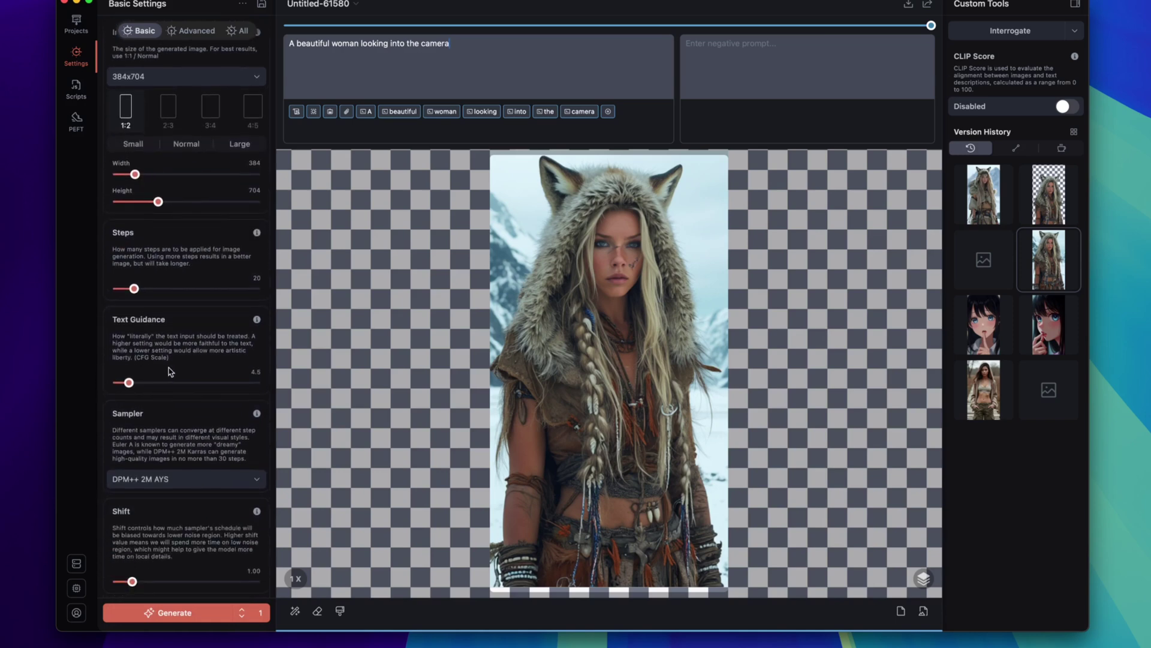
scroll(168, 371, "down", 2)
scroll(168, 371, "down", 1)
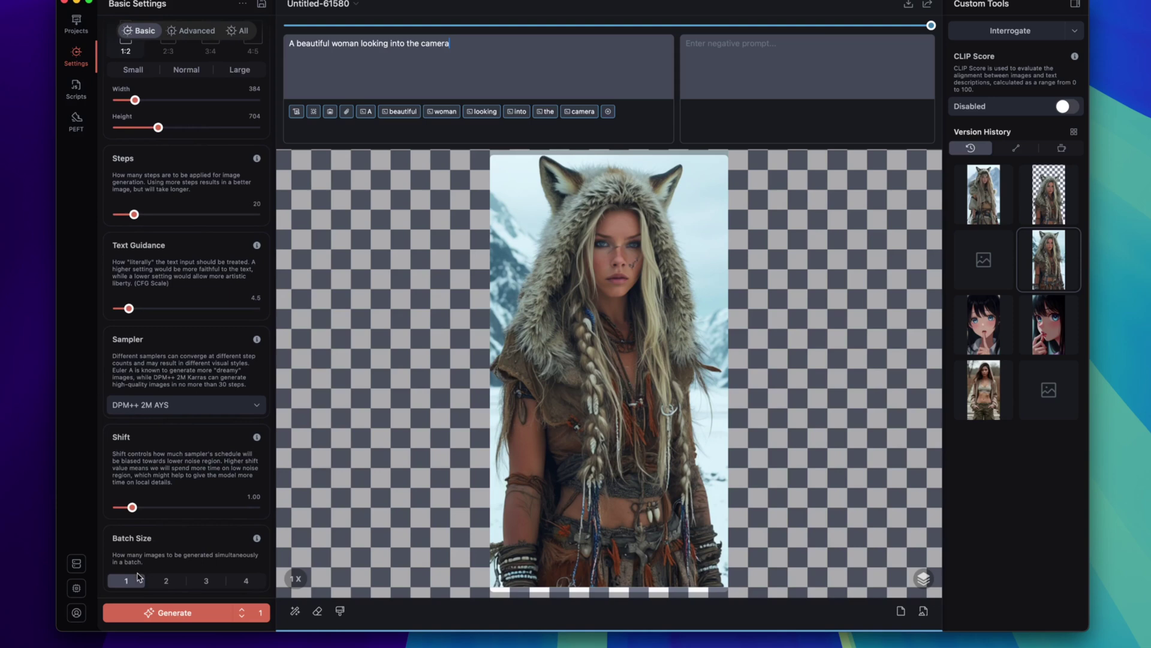
scroll(155, 557, "up", 2)
scroll(207, 535, "up", 2)
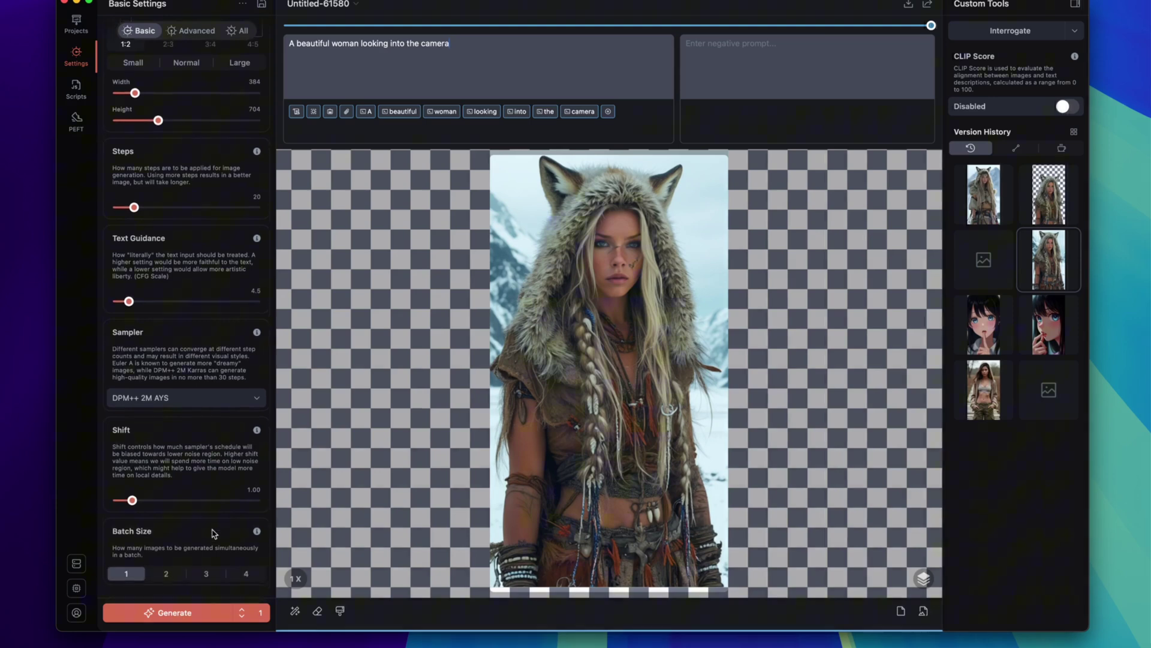
scroll(213, 531, "up", 1)
scroll(212, 534, "up", 2)
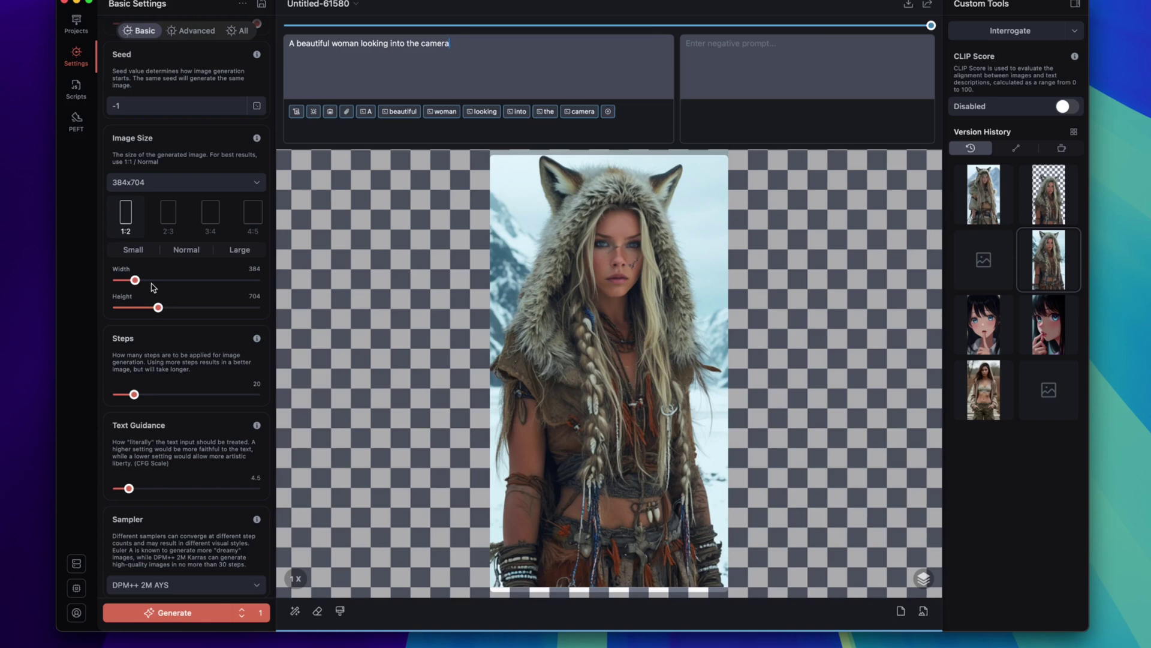
Generate a portrait from the prompt 'A beautiful woman looking into the camera'.
left_click(195, 619)
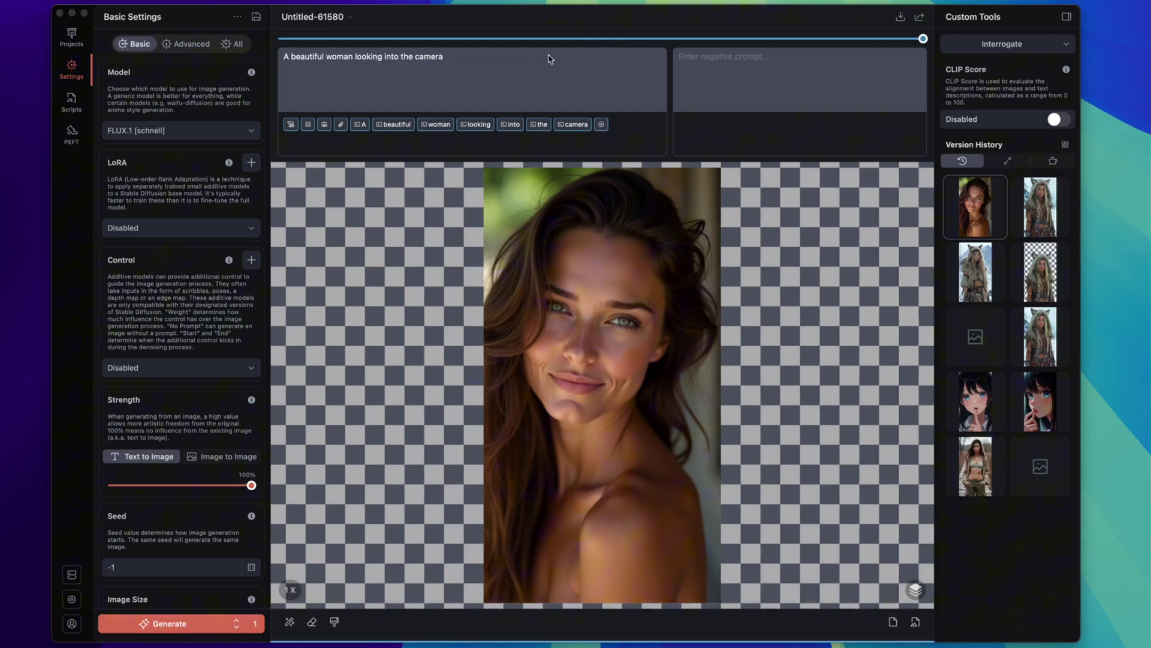
left_click(527, 66)
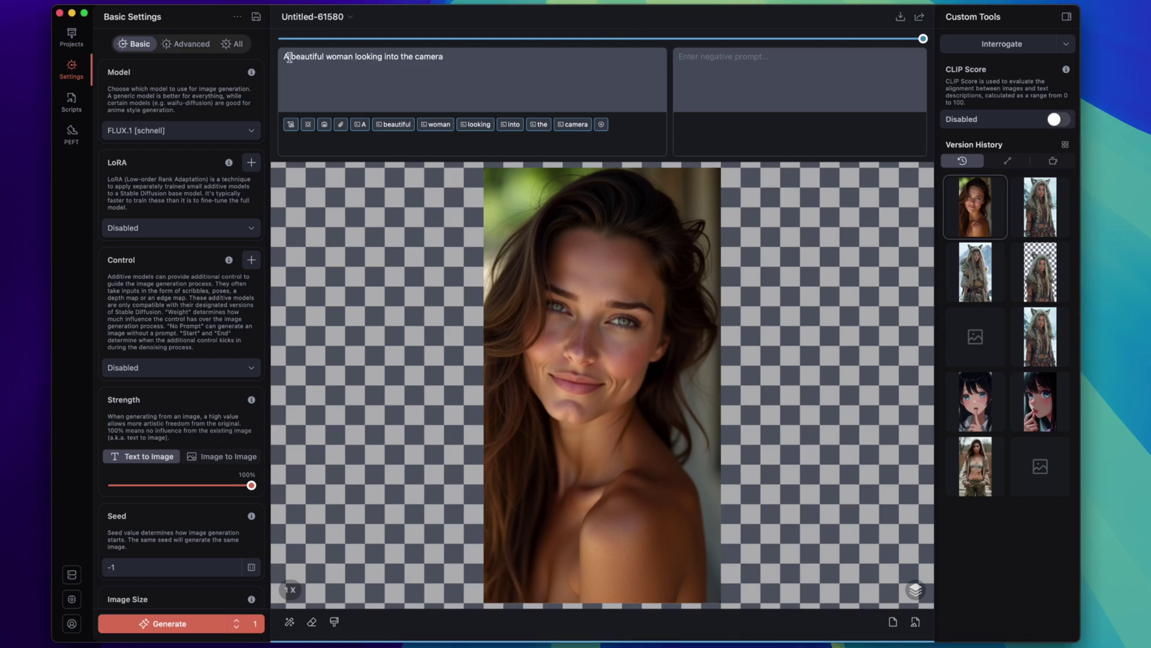
left_click(167, 132)
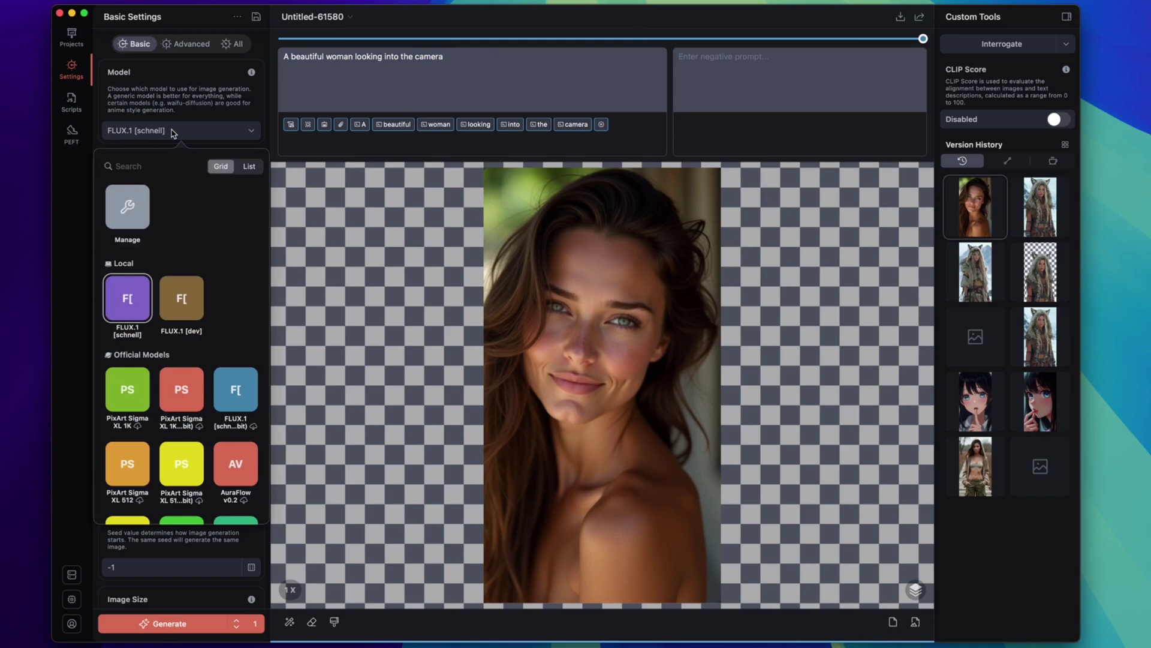
left_click(174, 133)
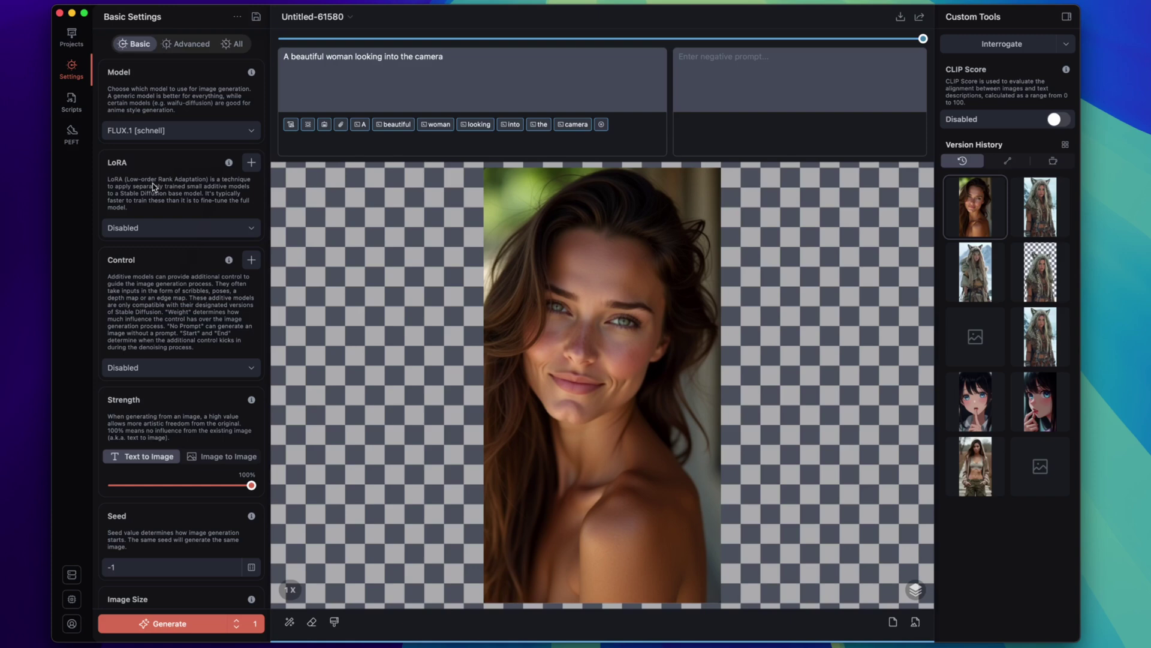
scroll(155, 436, "down", 10)
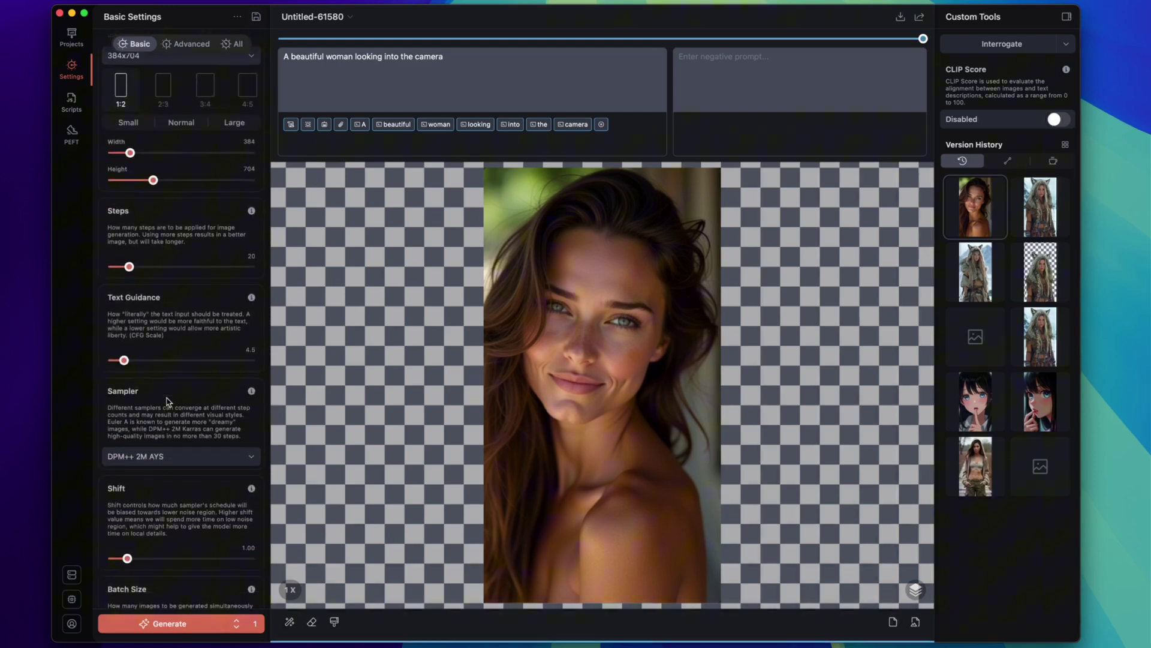
scroll(179, 383, "up", 2)
scroll(175, 326, "up", 2)
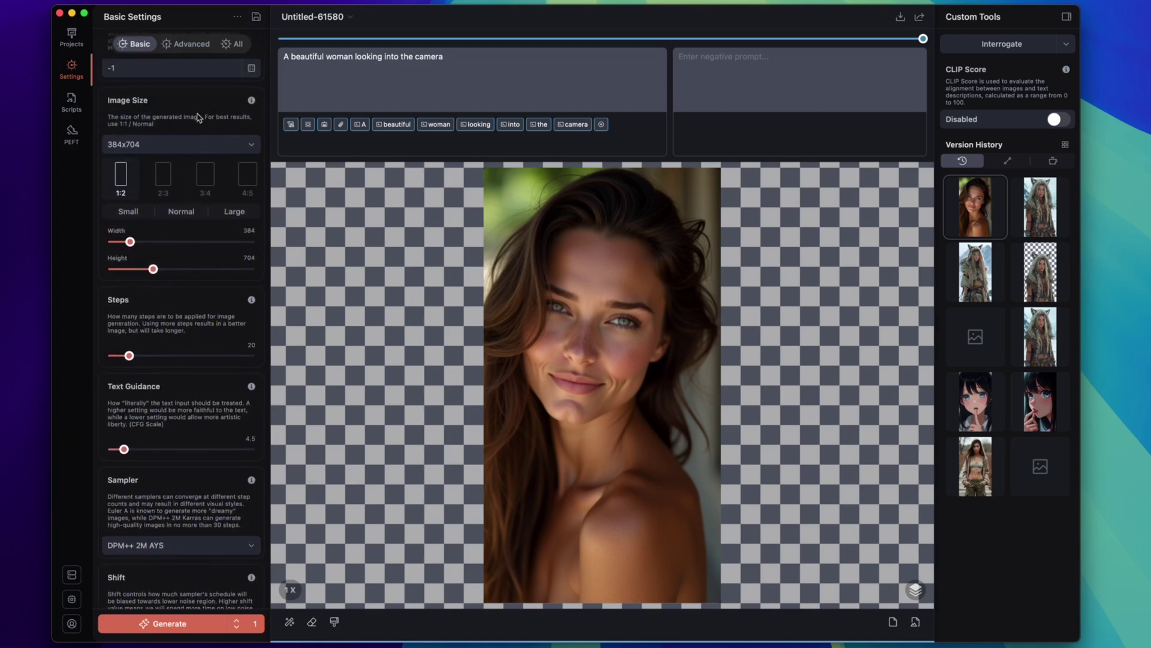
scroll(174, 214, "up", 1)
scroll(174, 214, "up", 2)
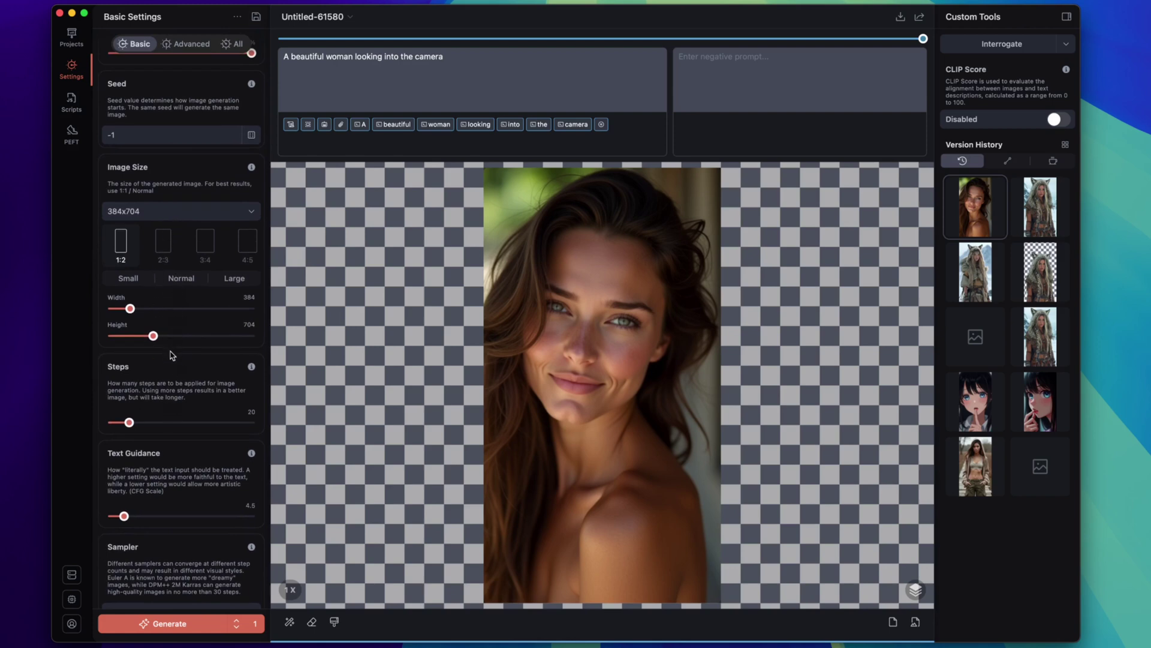
scroll(174, 355, "down", 4)
scroll(171, 363, "down", 1)
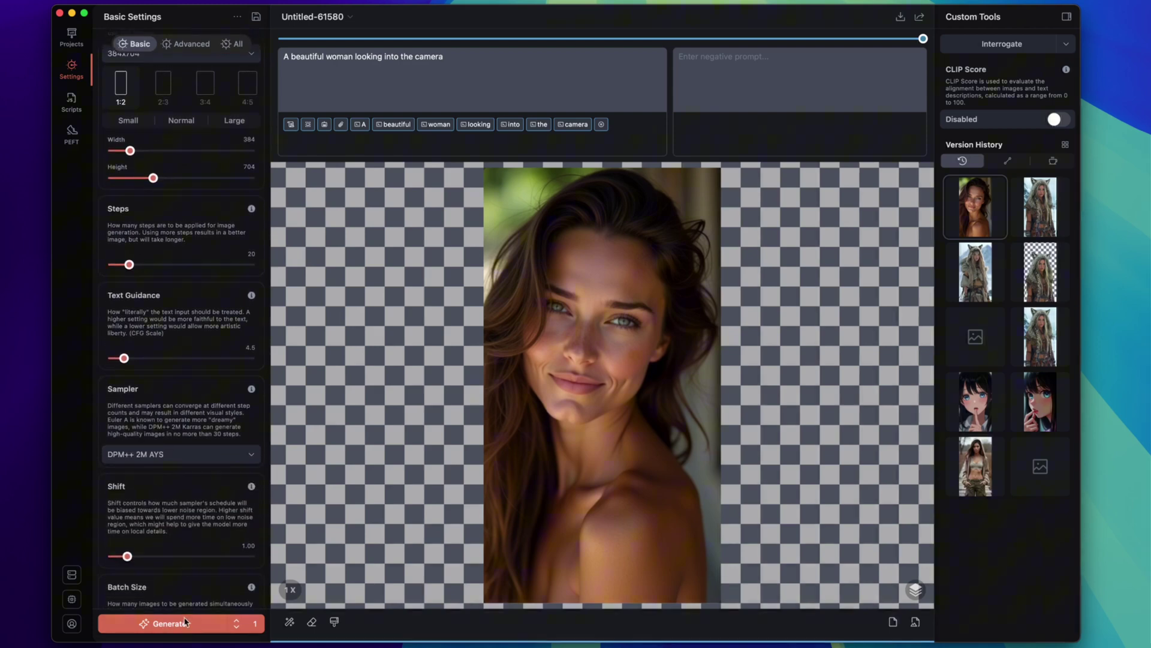